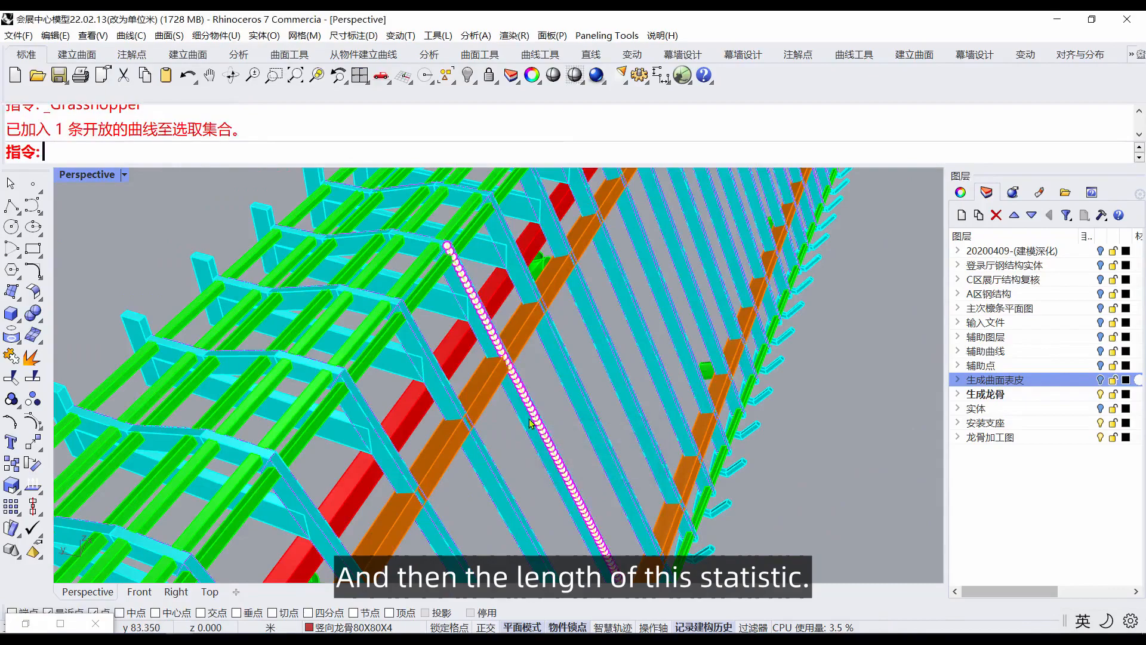
scroll(743, 447, up, 2)
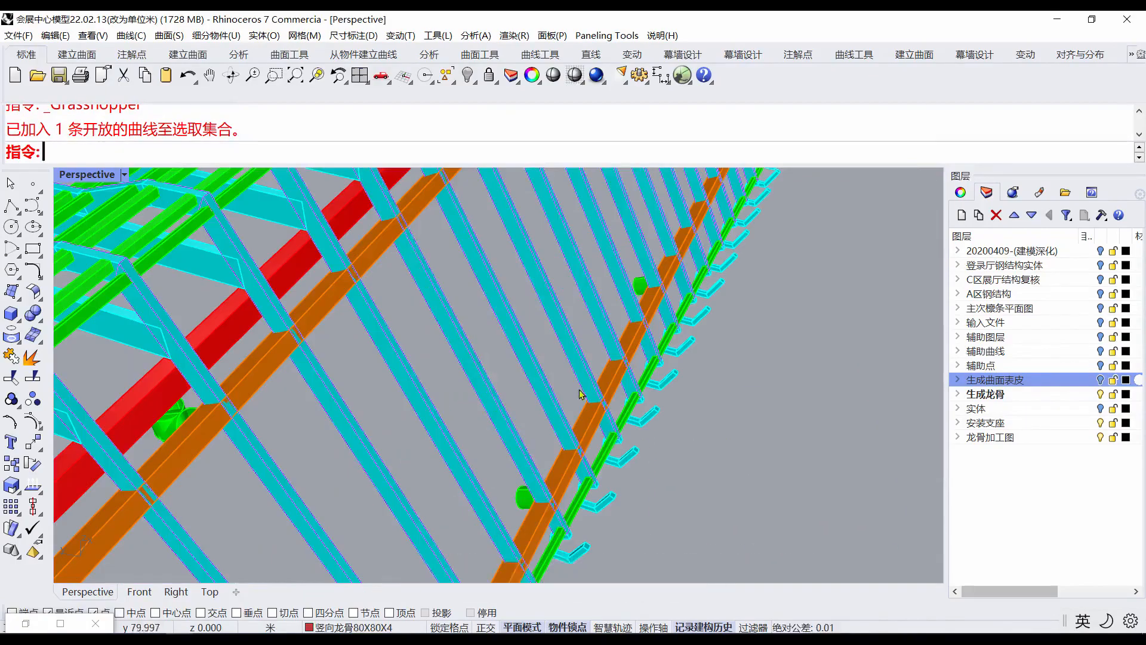
scroll(579, 395, down, 6)
scroll(480, 439, up, 5)
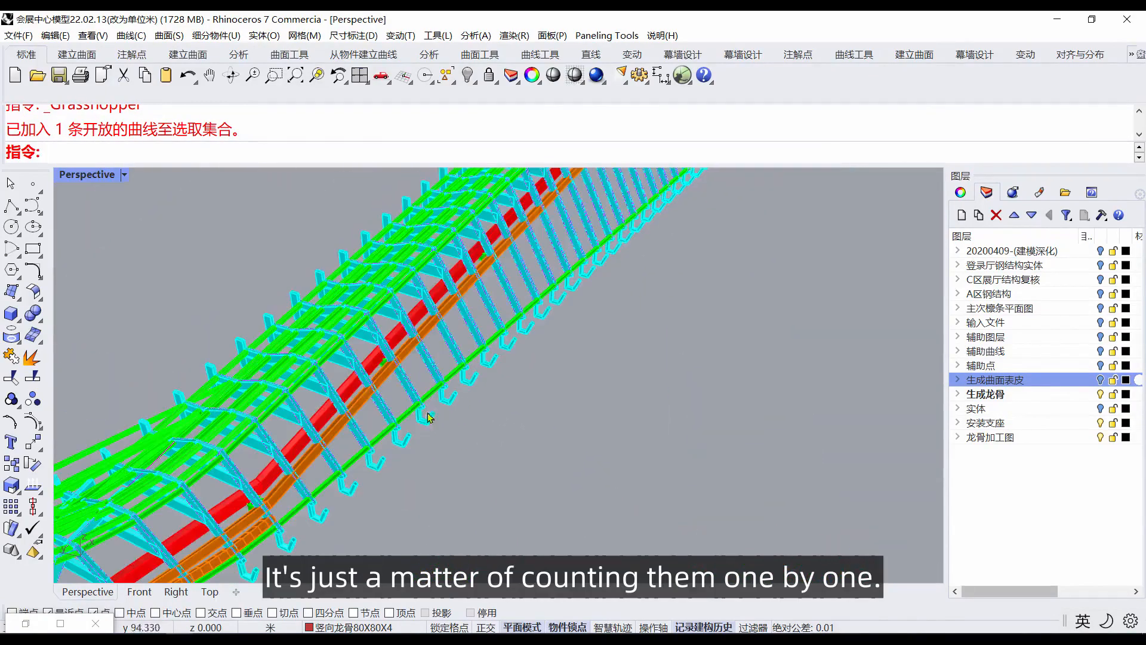
shift+right_drag(366, 395, 385, 410)
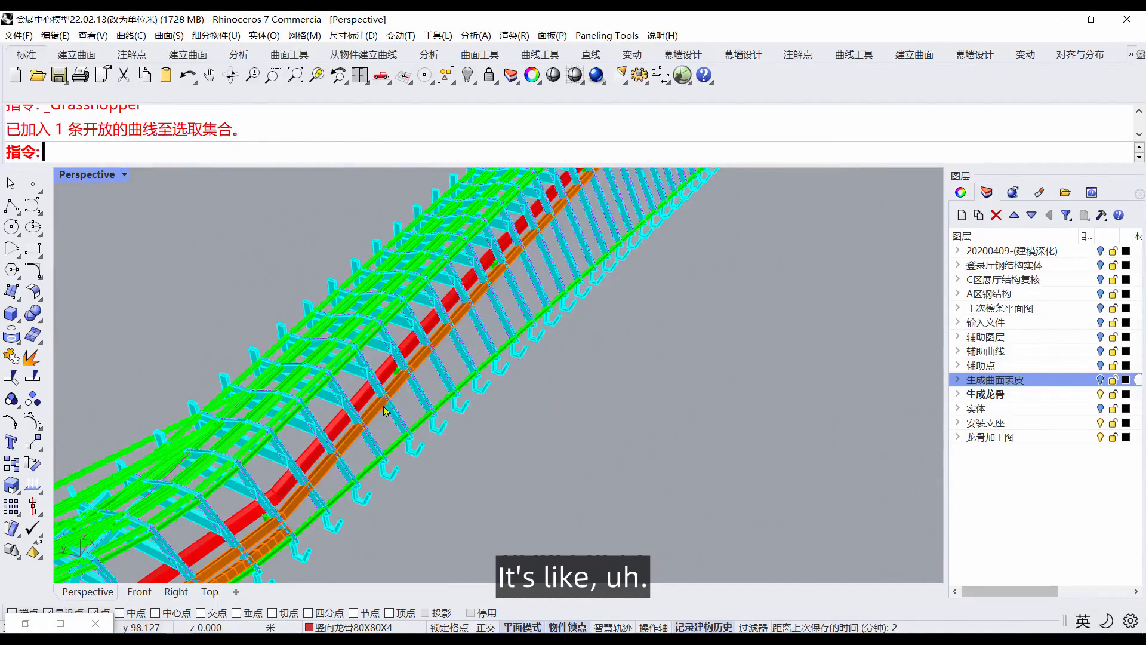
Step: Detach the Analysis tools as a floating toolbar over empty space in the perspective view
click(238, 54)
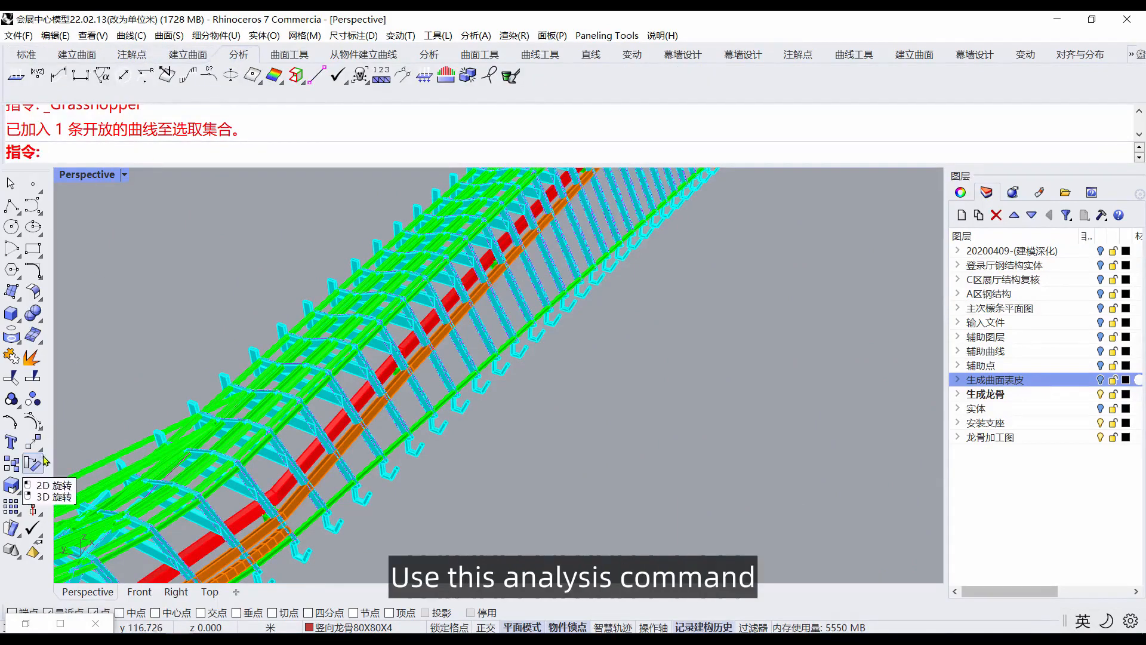
click(38, 485)
drag(65, 478, 687, 364)
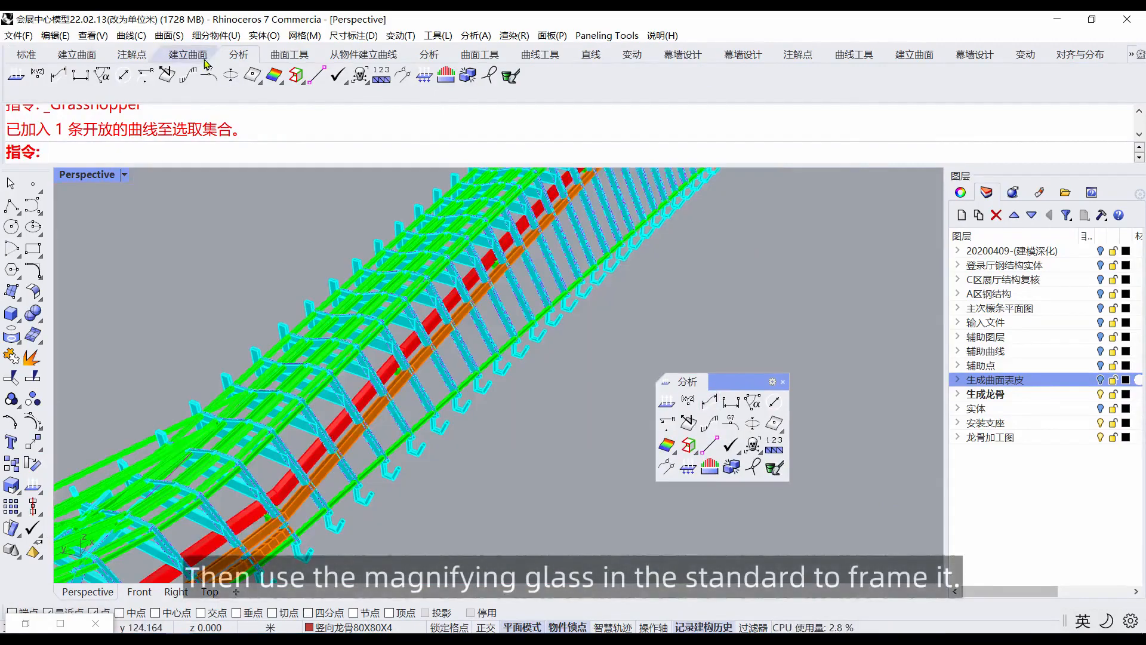
Step: Zoom in on one sloping cyan keel with a zoom window and measure the length of the curve along it
click(26, 54)
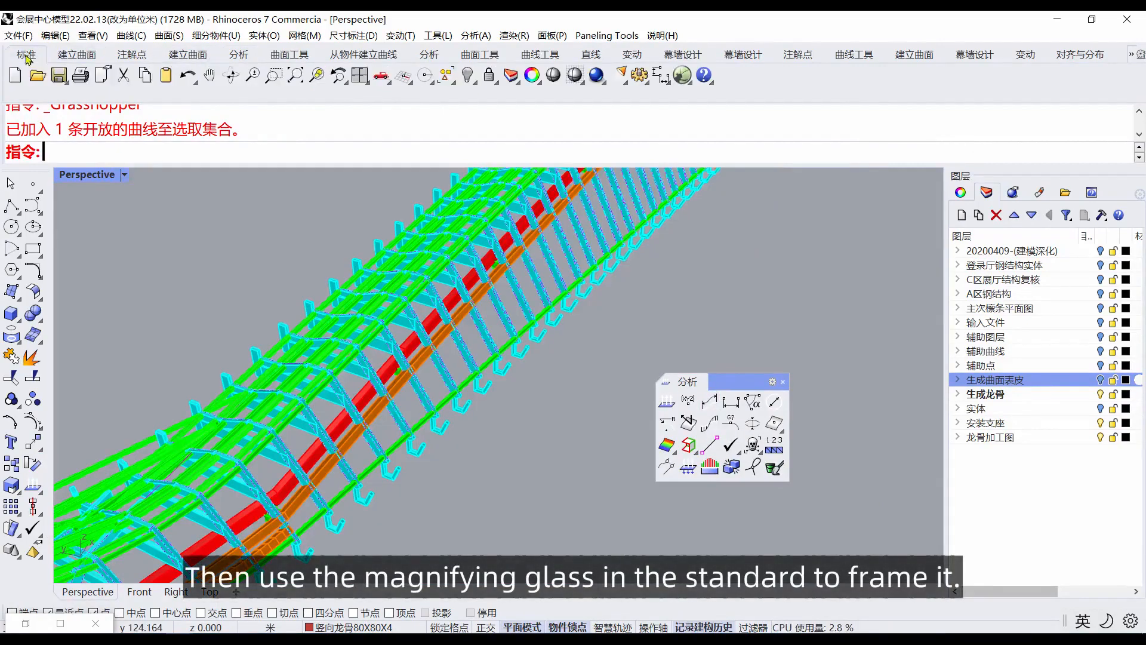
click(274, 75)
drag(411, 325, 364, 387)
click(364, 387)
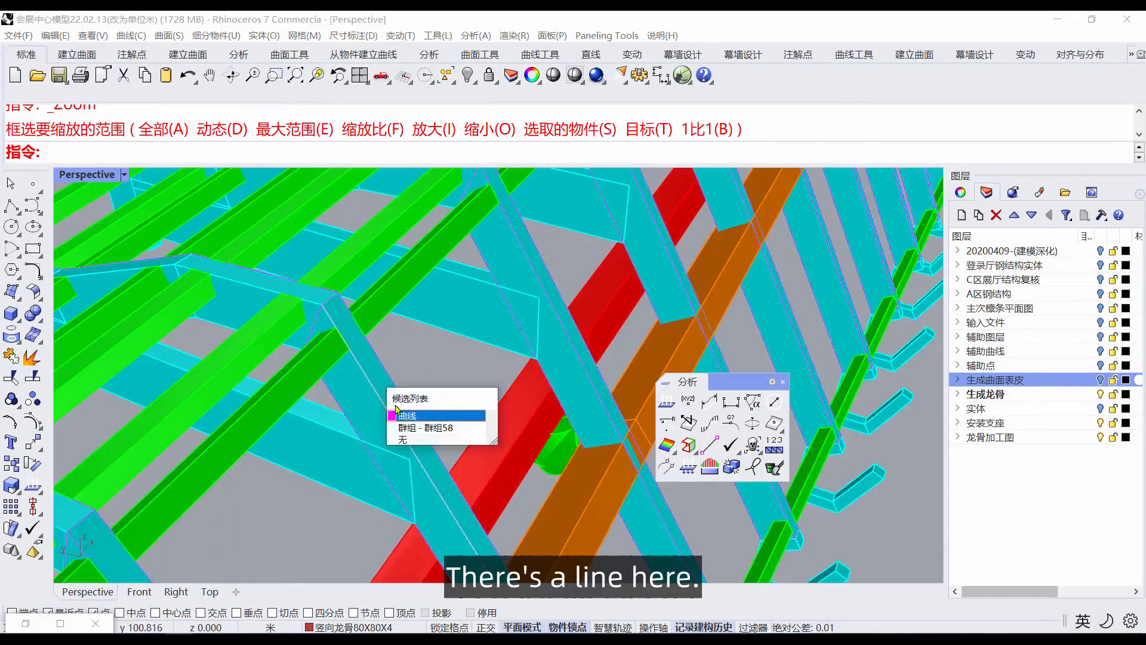
click(418, 411)
scroll(484, 533, down, 5)
scroll(482, 533, up, 6)
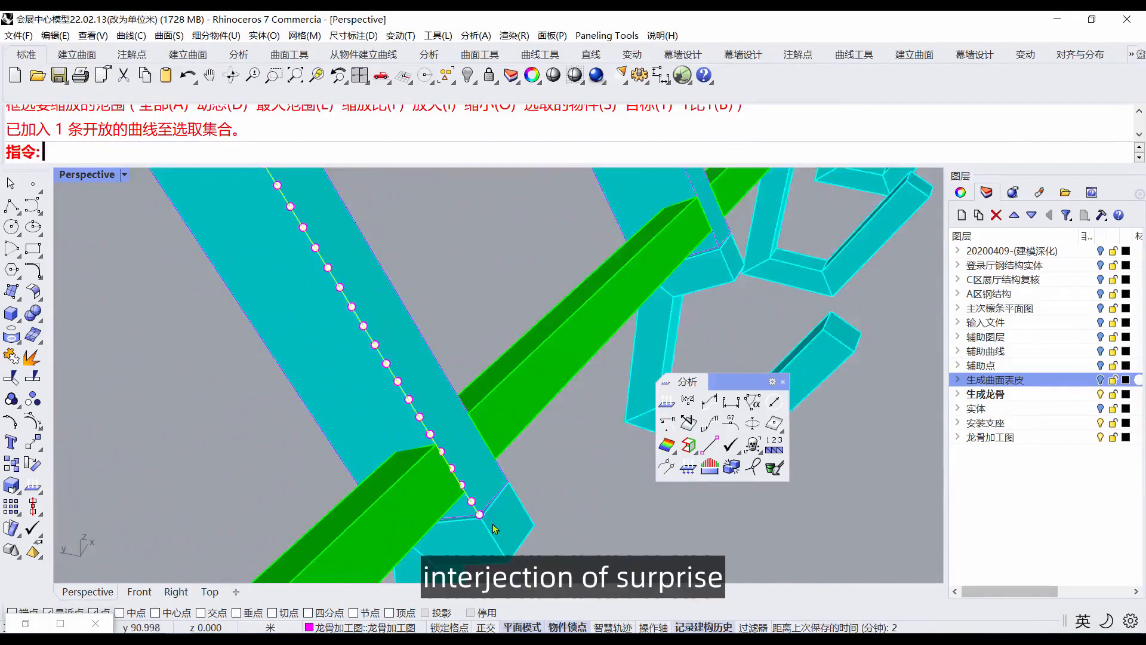
click(708, 401)
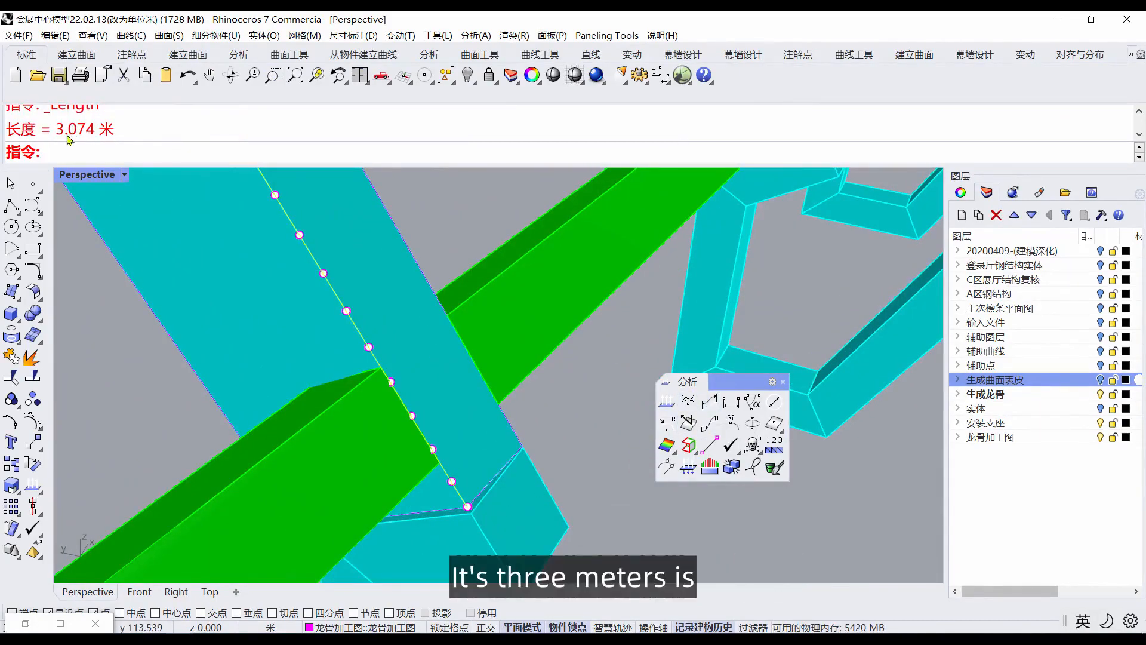
Step: Measure the length of the curve running along another sloping keel farther down the row
scroll(234, 368, down, 6)
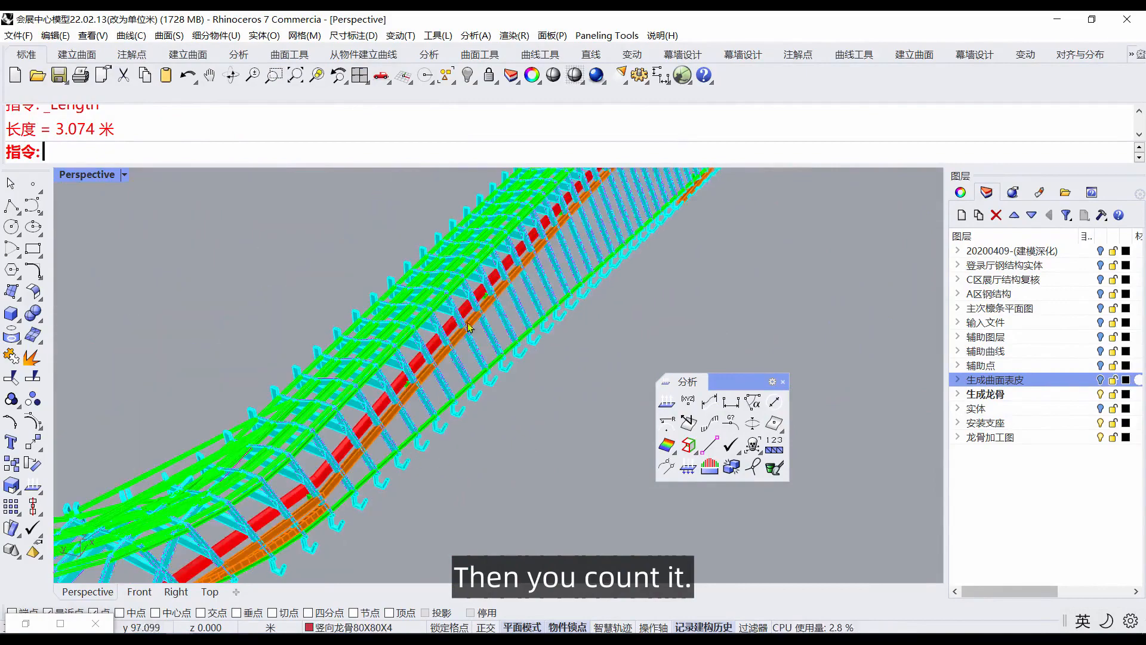
scroll(500, 344, up, 5)
click(486, 336)
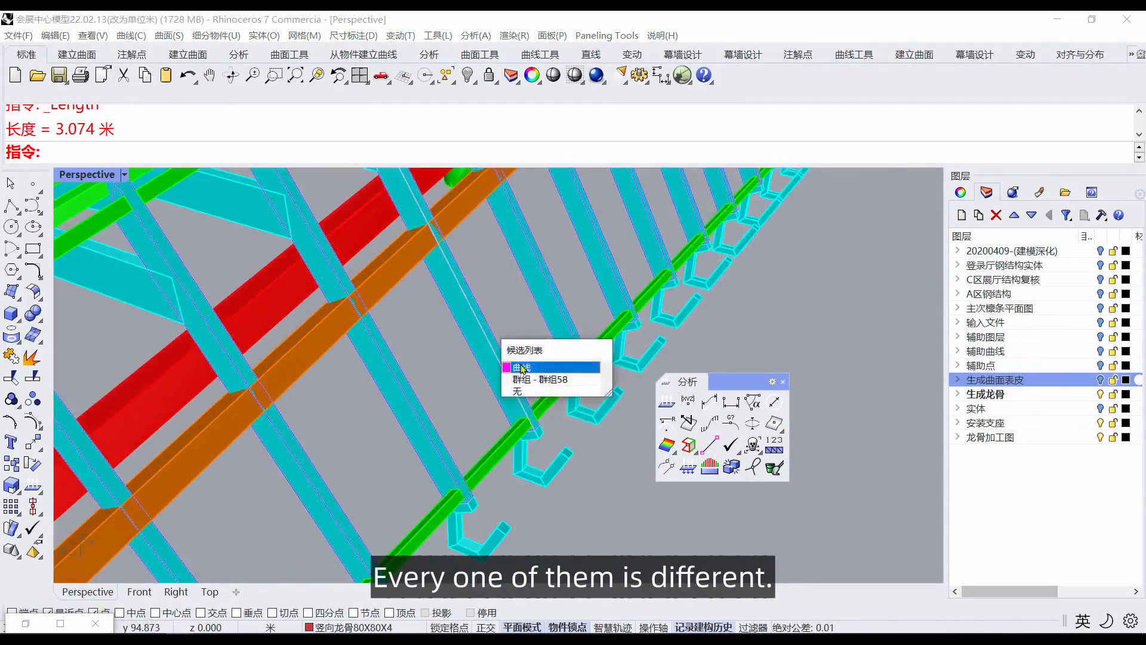
click(537, 366)
click(710, 409)
Step: Measure the length of the short top edge of a hook-shaped bracket at a keel's lower end
scroll(421, 338, down, 7)
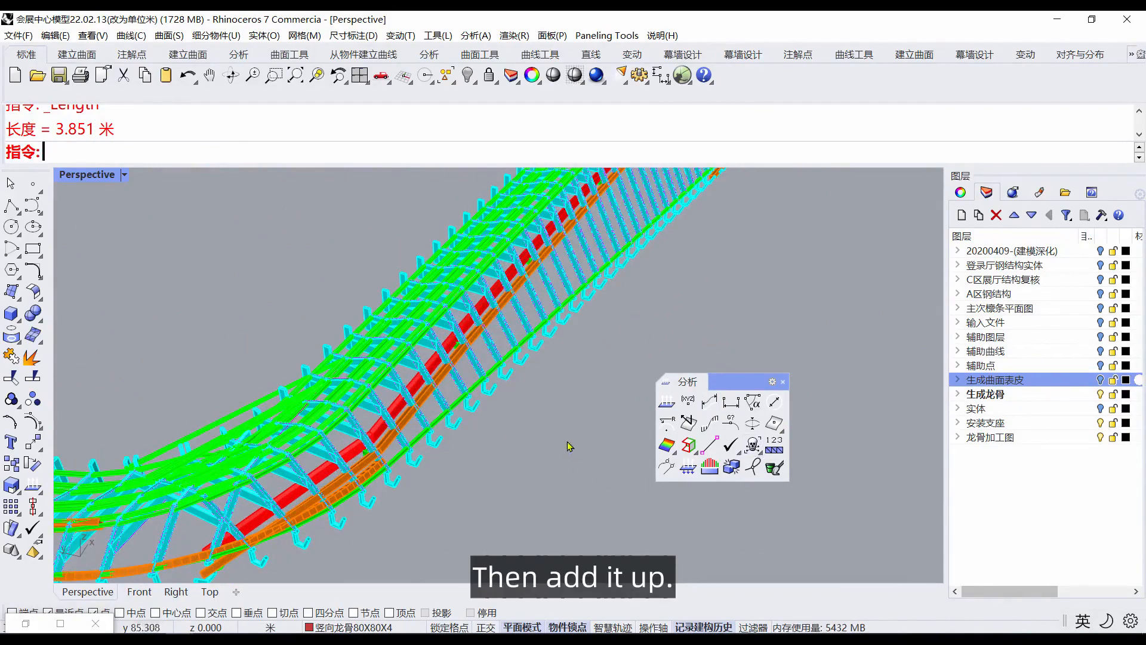
scroll(570, 446, up, 10)
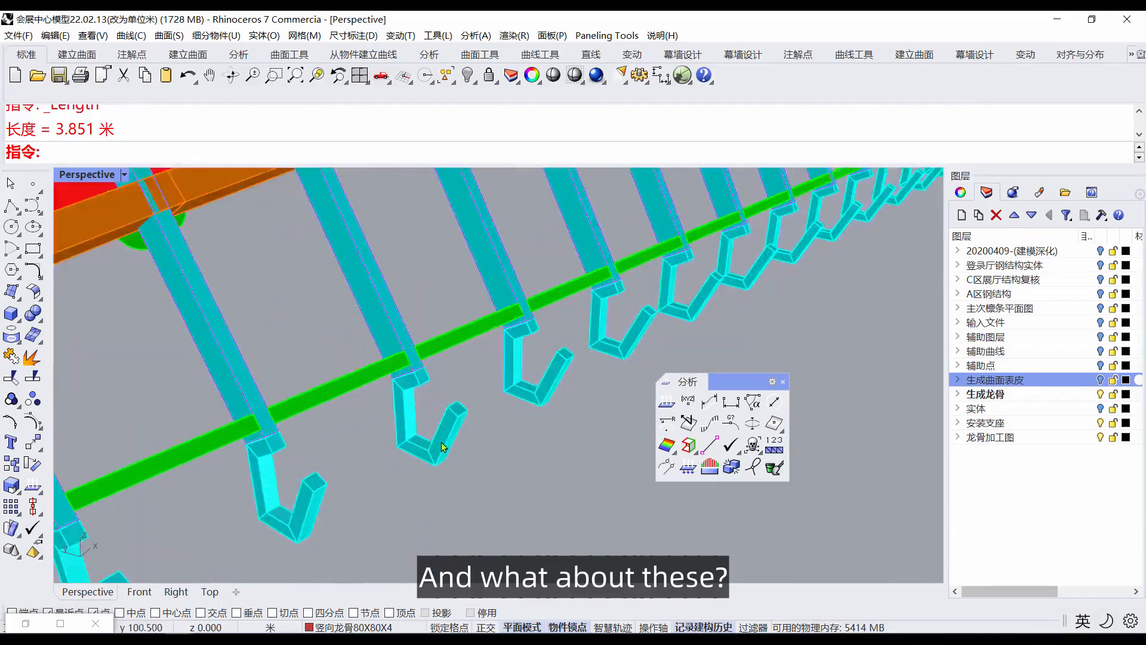
click(442, 447)
scroll(441, 447, down, 4)
right_drag(441, 446, 498, 422)
click(497, 422)
scroll(500, 426, up, 8)
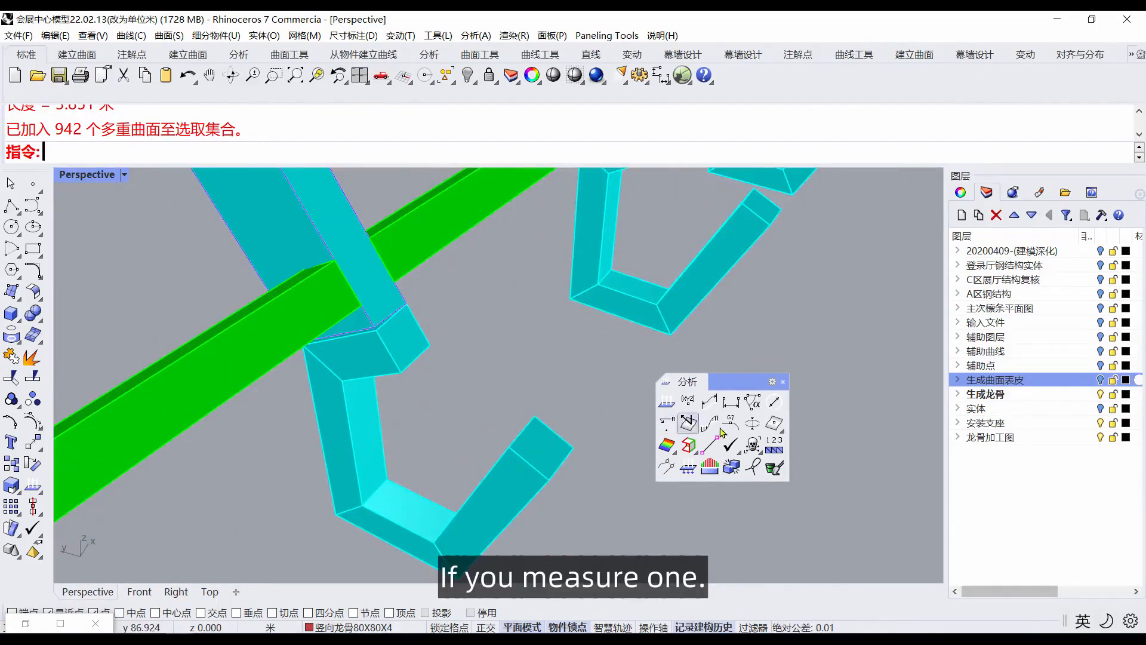
click(715, 404)
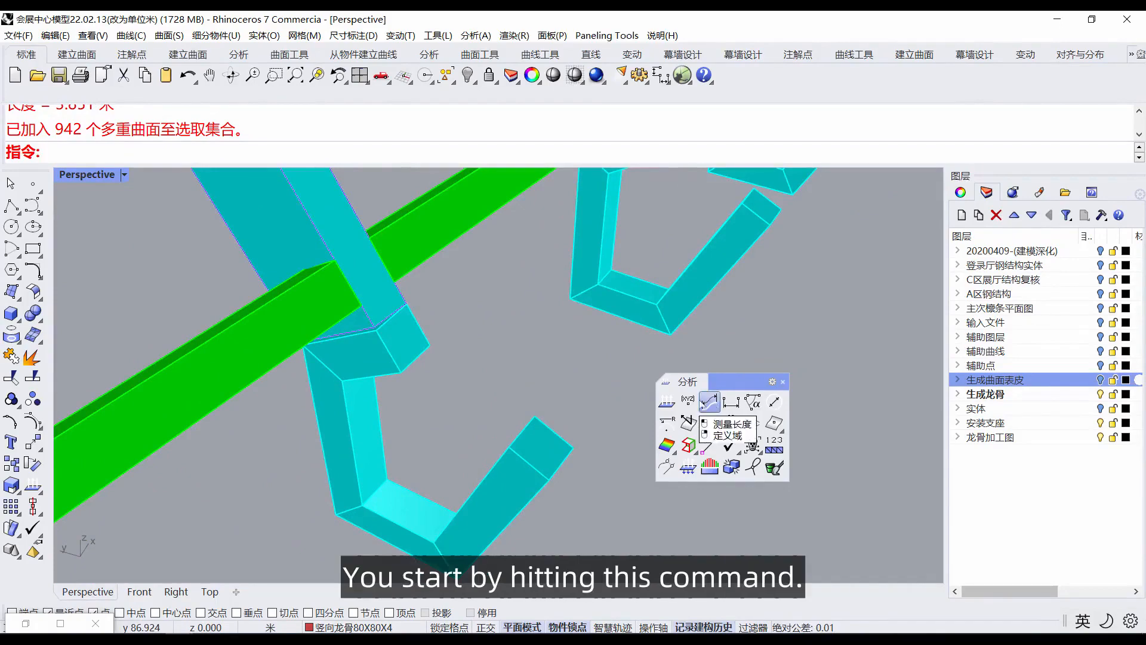
click(385, 344)
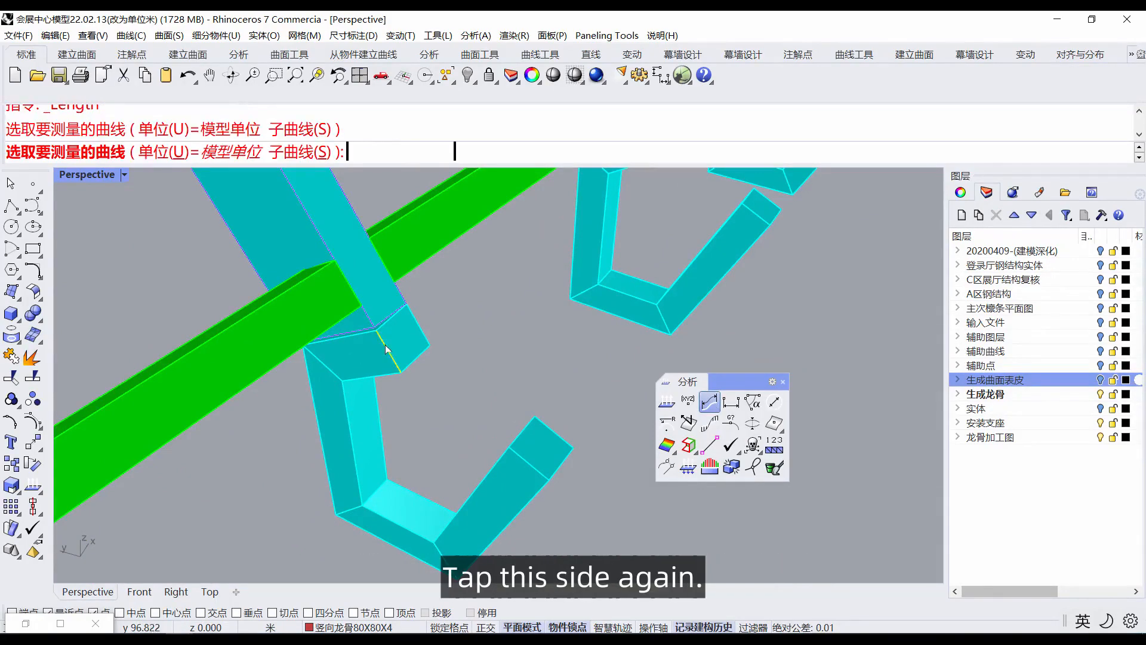
key(Return)
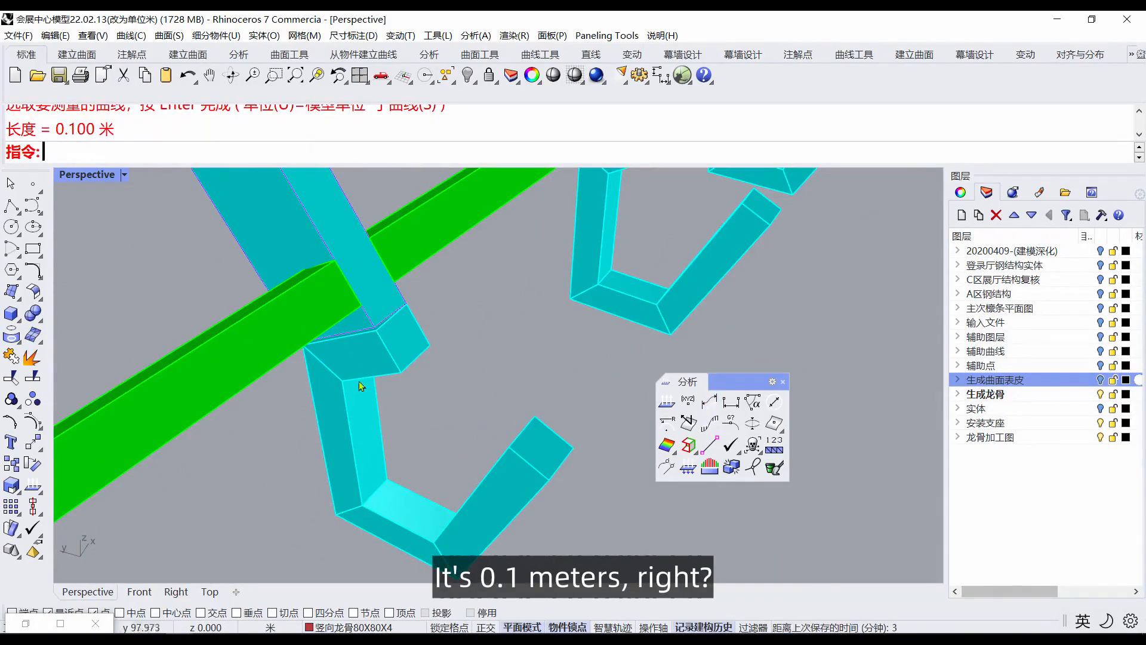
Step: Measure two more edges of the same hook bracket separately, continuing down its vertical leg
key(Return)
click(382, 377)
key(Return)
key(Return)
click(383, 432)
key(Return)
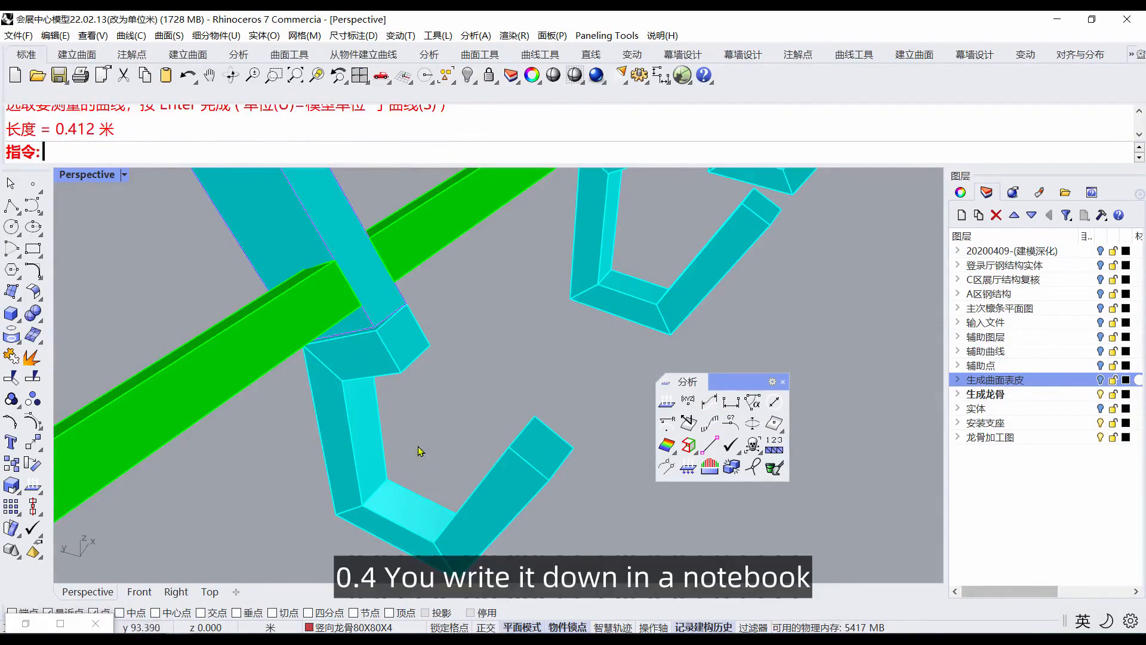
Step: Measure the lower edge of the roof keel segment next to the bend into the sloping keel
scroll(478, 443, down, 15)
right_drag(486, 411, 432, 452)
scroll(433, 452, up, 10)
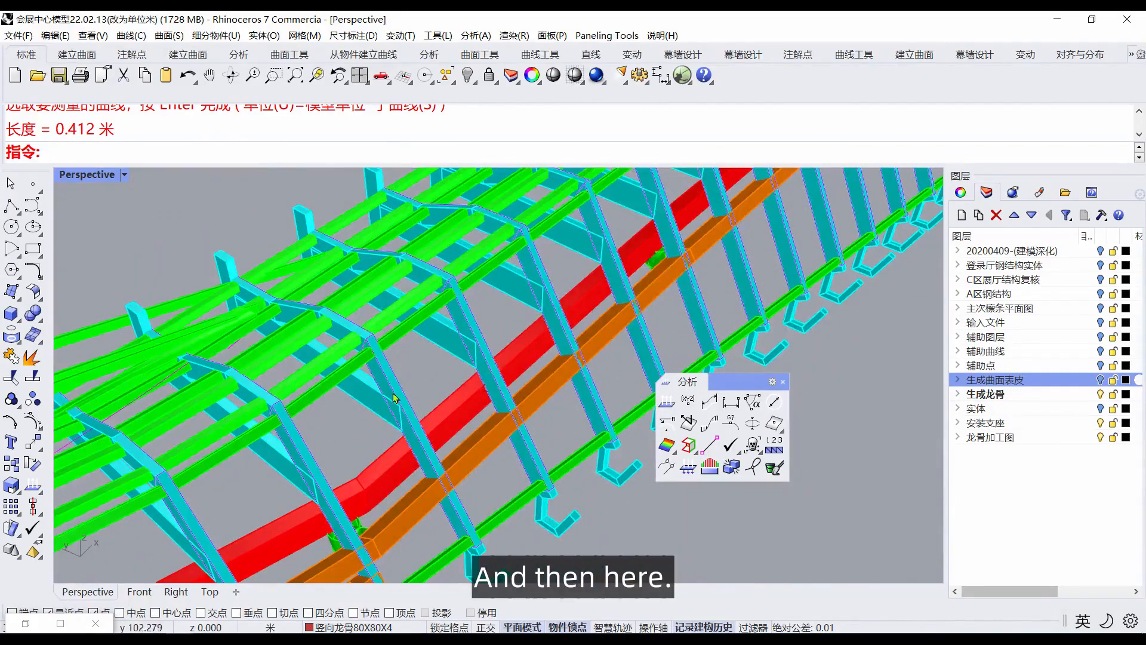
click(393, 399)
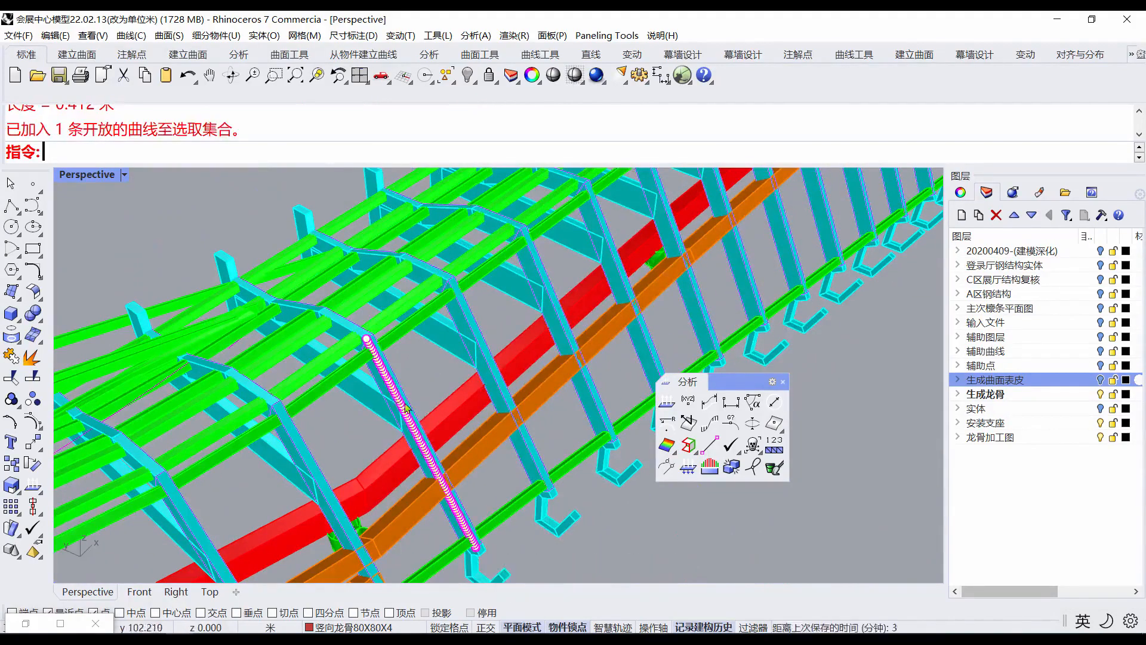
scroll(393, 391, up, 5)
click(396, 378)
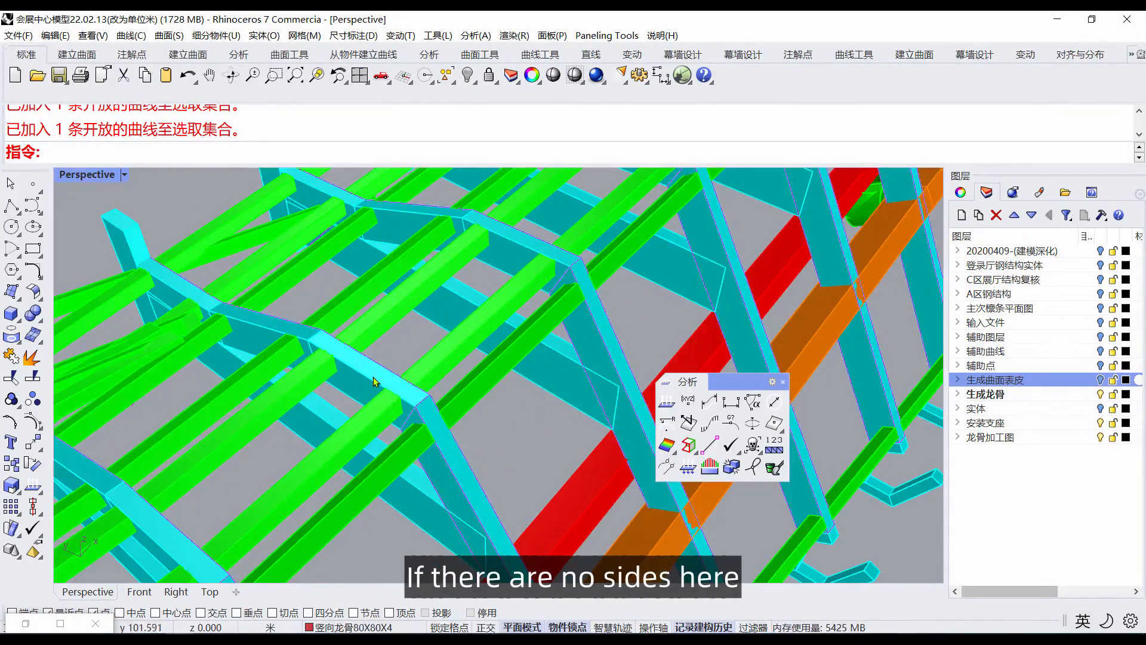
click(427, 411)
click(483, 430)
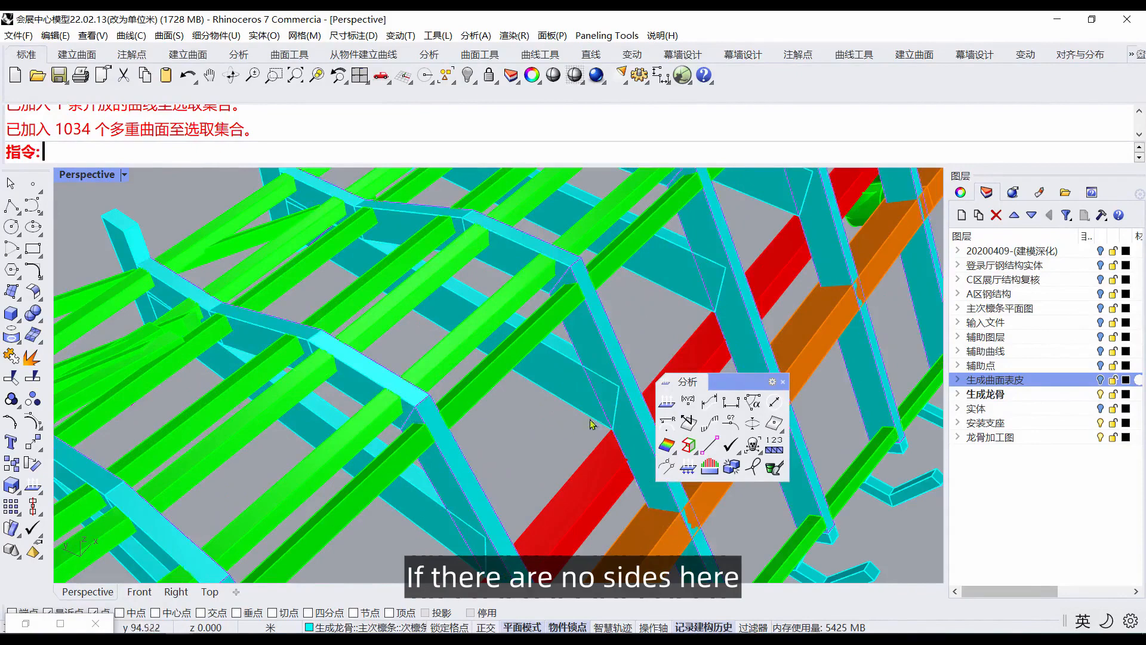
click(709, 402)
click(368, 380)
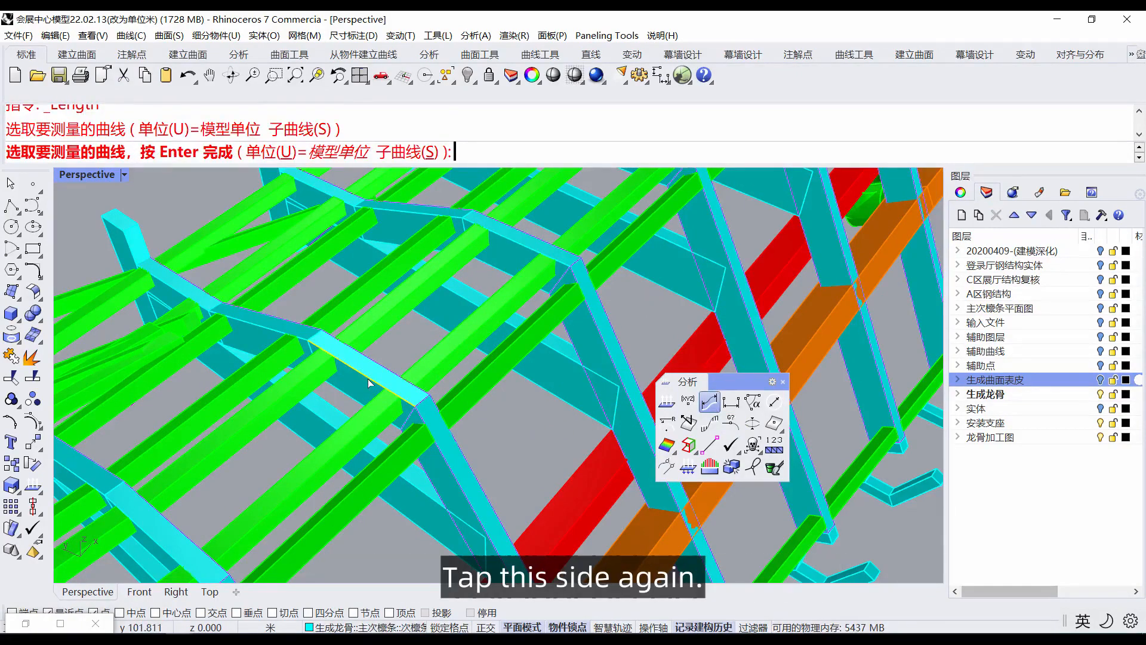
key(Return)
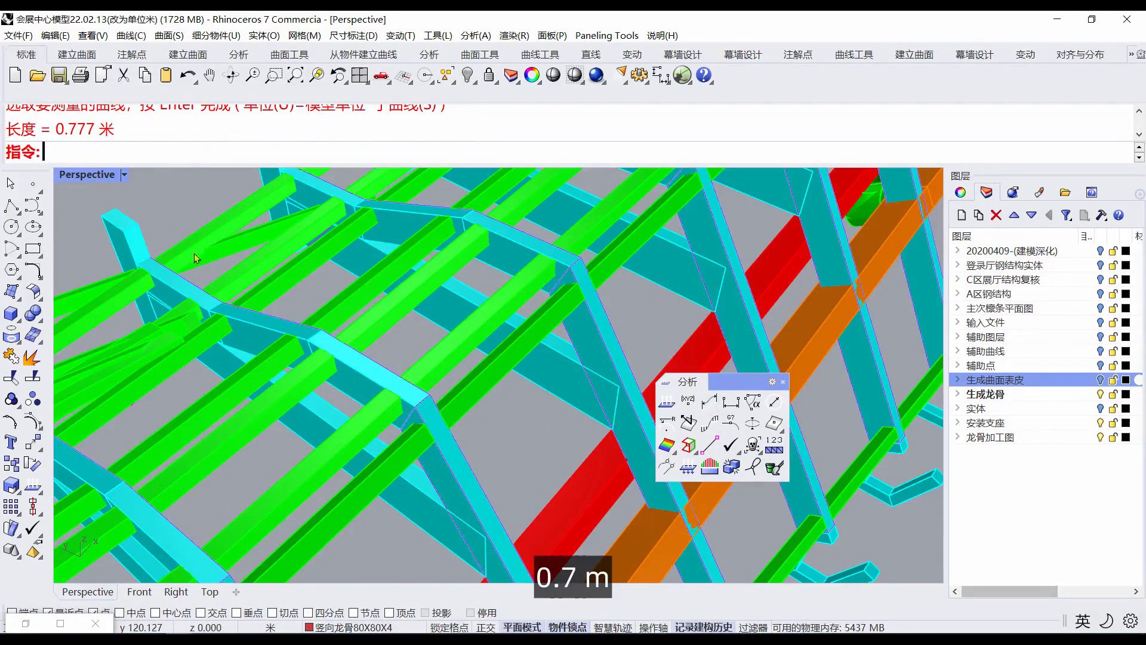
Step: Float the curve-from-object tools and duplicate the lower edges of the three connected roof keel segments with DupEdge
click(10, 358)
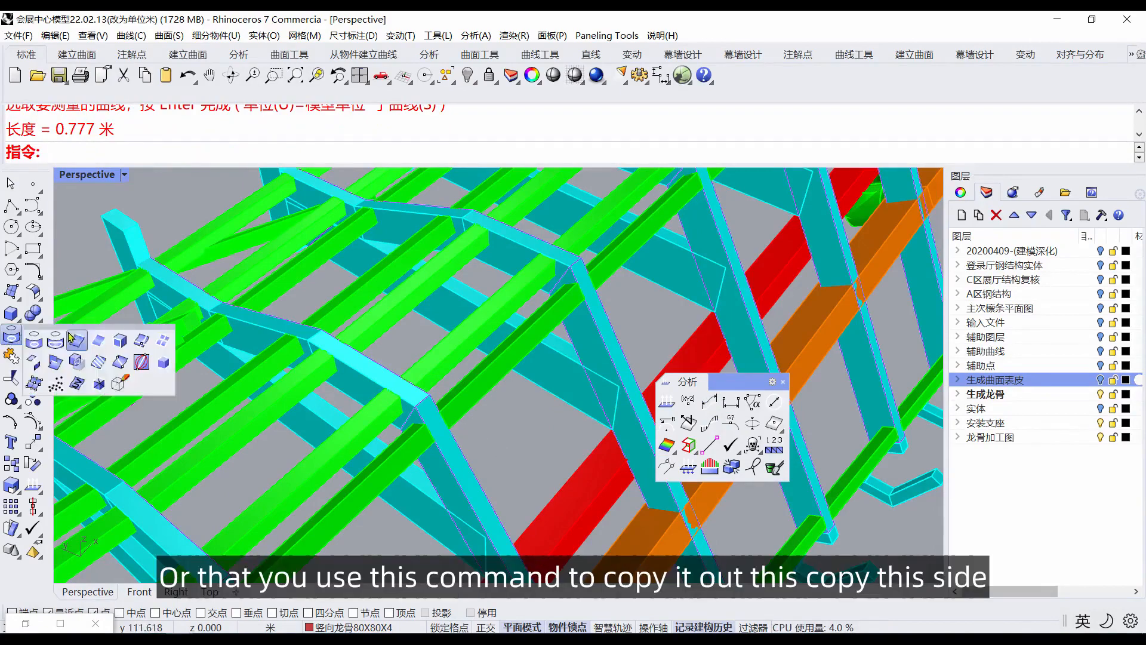
drag(71, 330, 141, 431)
click(122, 453)
click(361, 374)
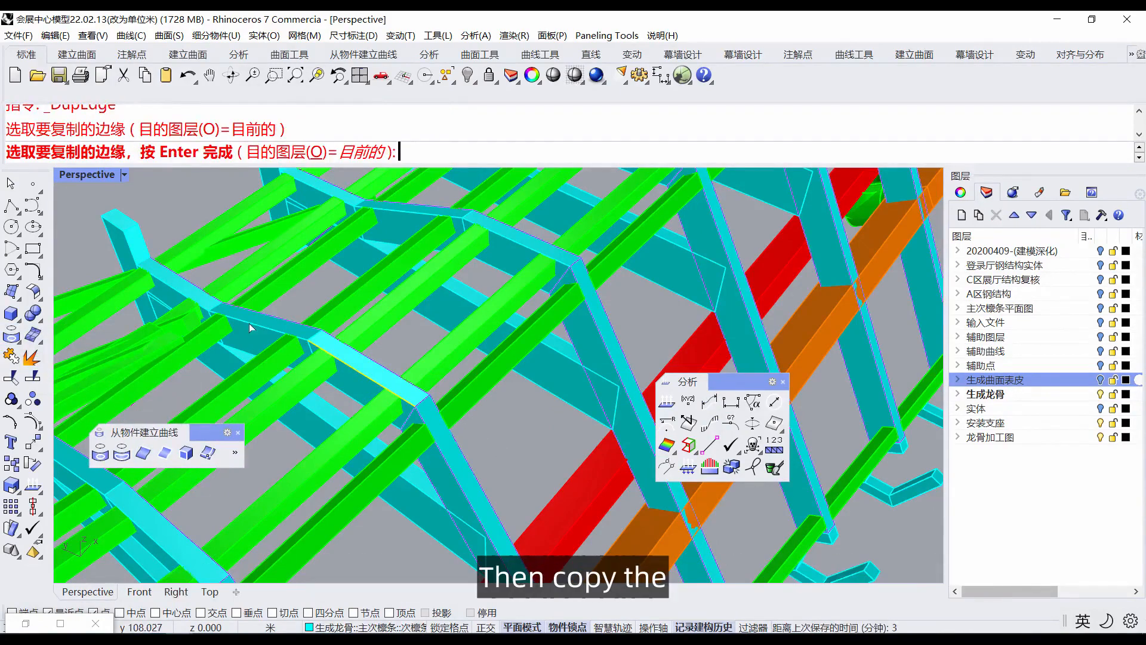
click(252, 328)
click(173, 291)
key(Return)
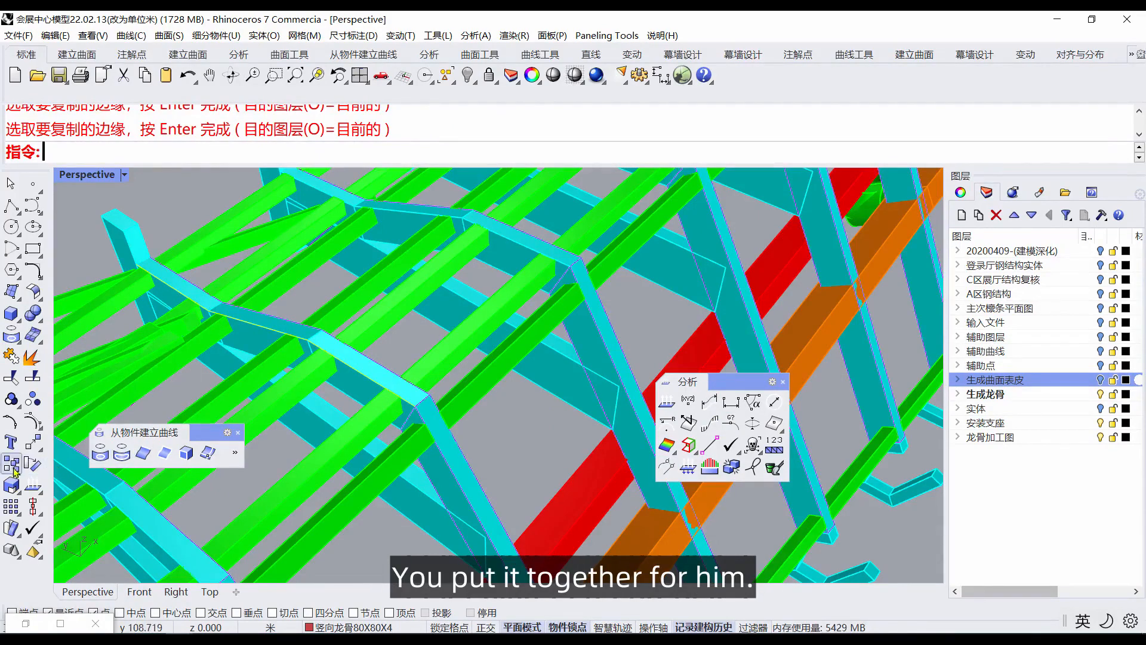
Step: Join the three duplicated roof keel edges into one curve and measure its length
click(11, 380)
click(572, 363)
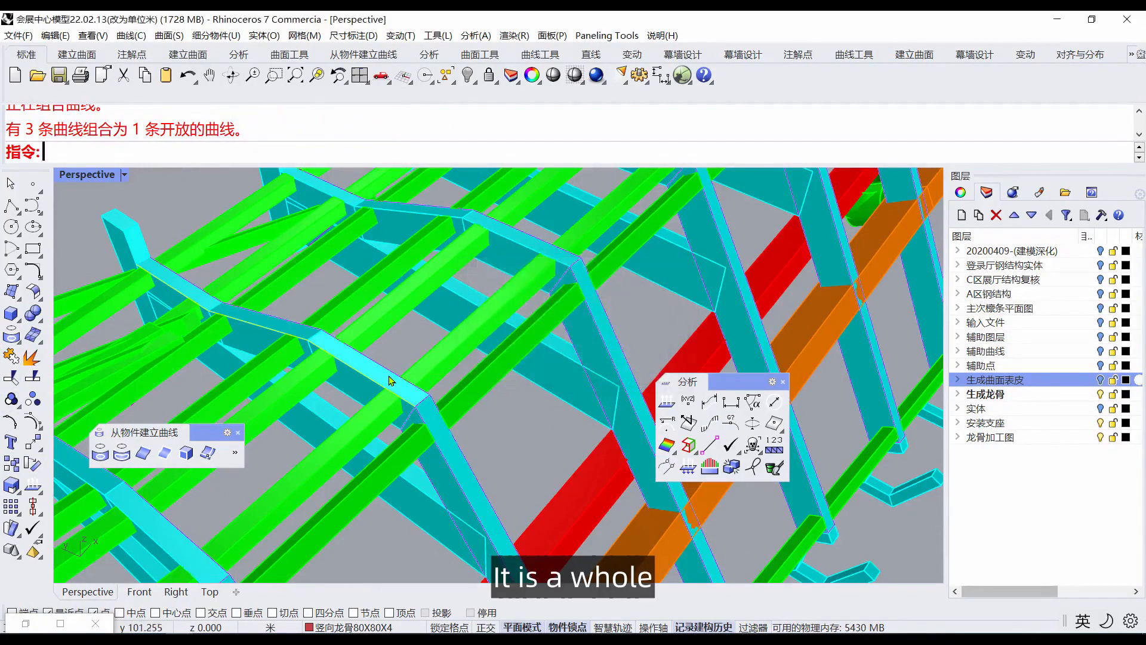
click(666, 417)
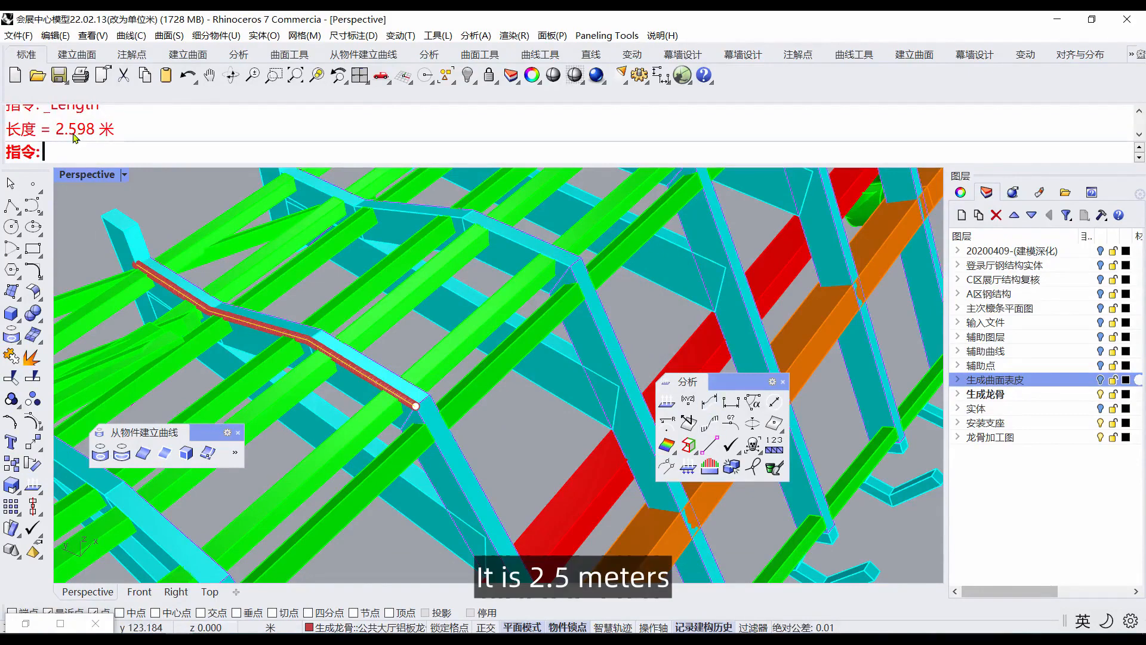
key(Escape)
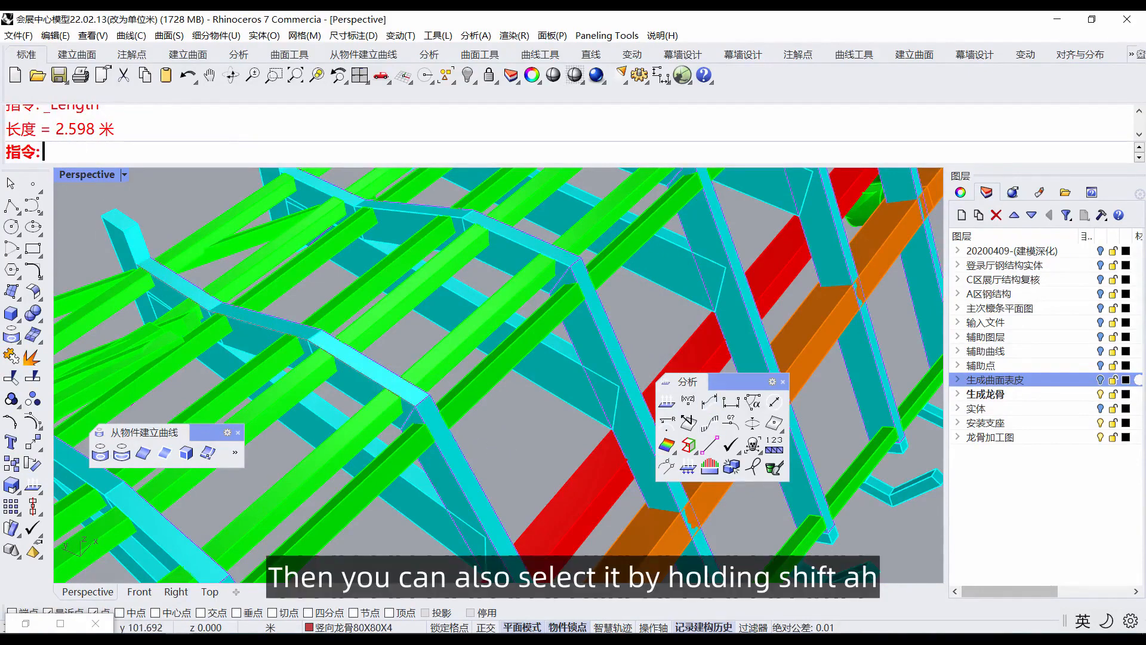
Step: Join the roof keel curve with the adjoining sloping keel's curve and measure the combined length
shift+click(373, 382)
shift+click(449, 467)
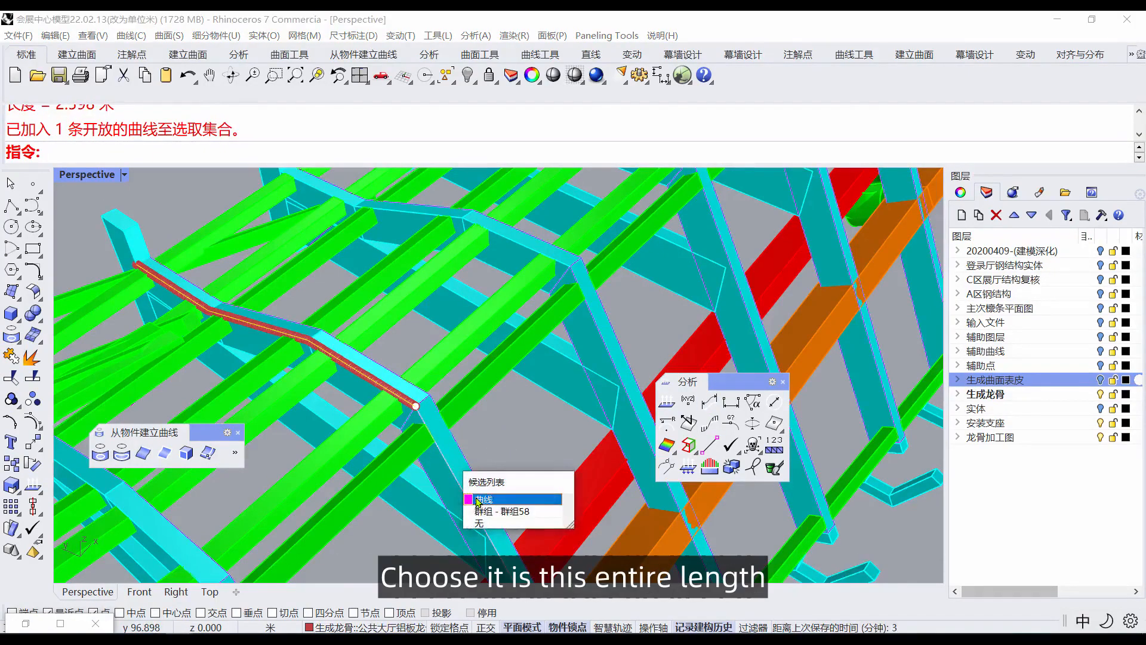
click(471, 499)
scroll(411, 382, down, 8)
scroll(391, 418, up, 4)
scroll(292, 281, up, 8)
click(11, 356)
scroll(176, 352, down, 7)
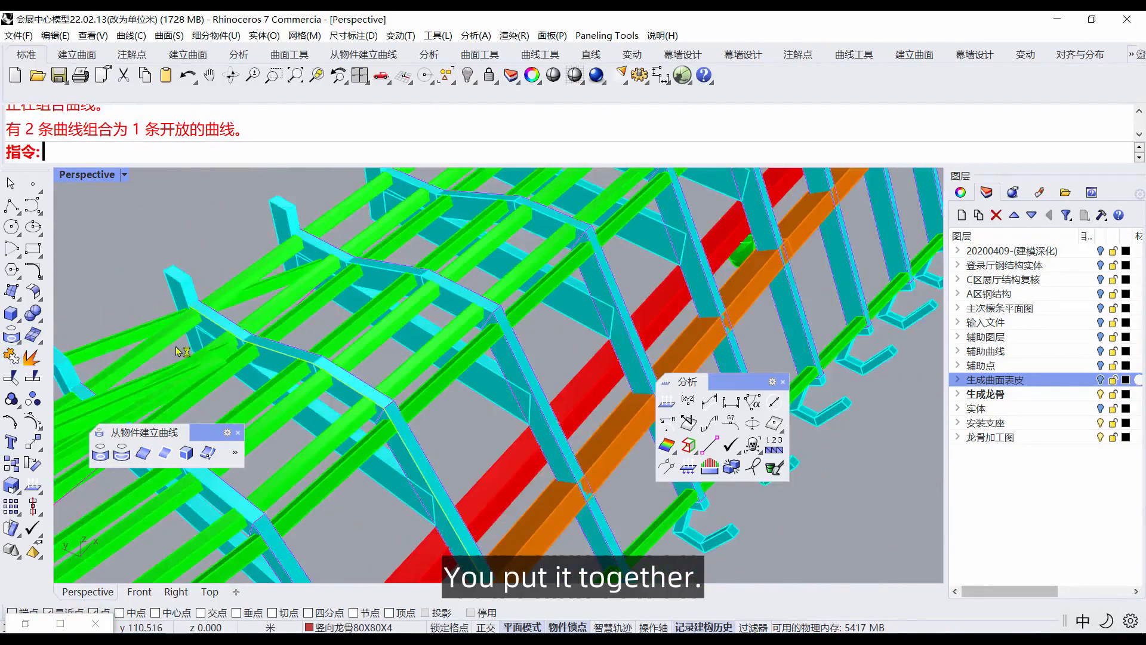
click(709, 401)
scroll(345, 286, down, 10)
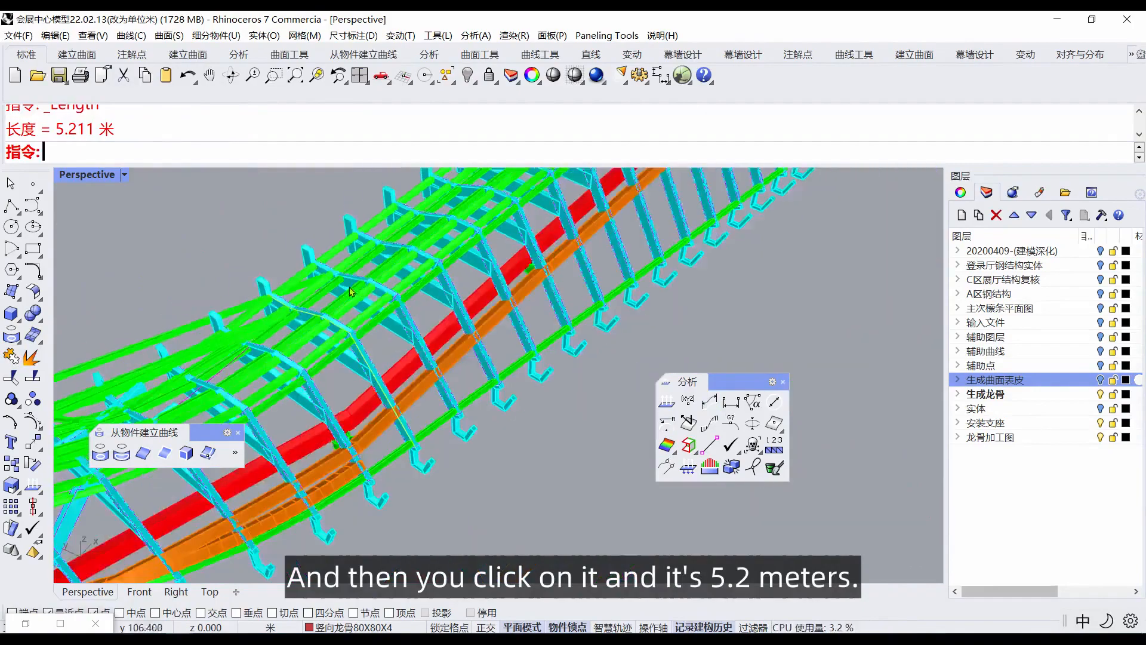
right_drag(345, 286, 388, 394)
scroll(389, 394, up, 6)
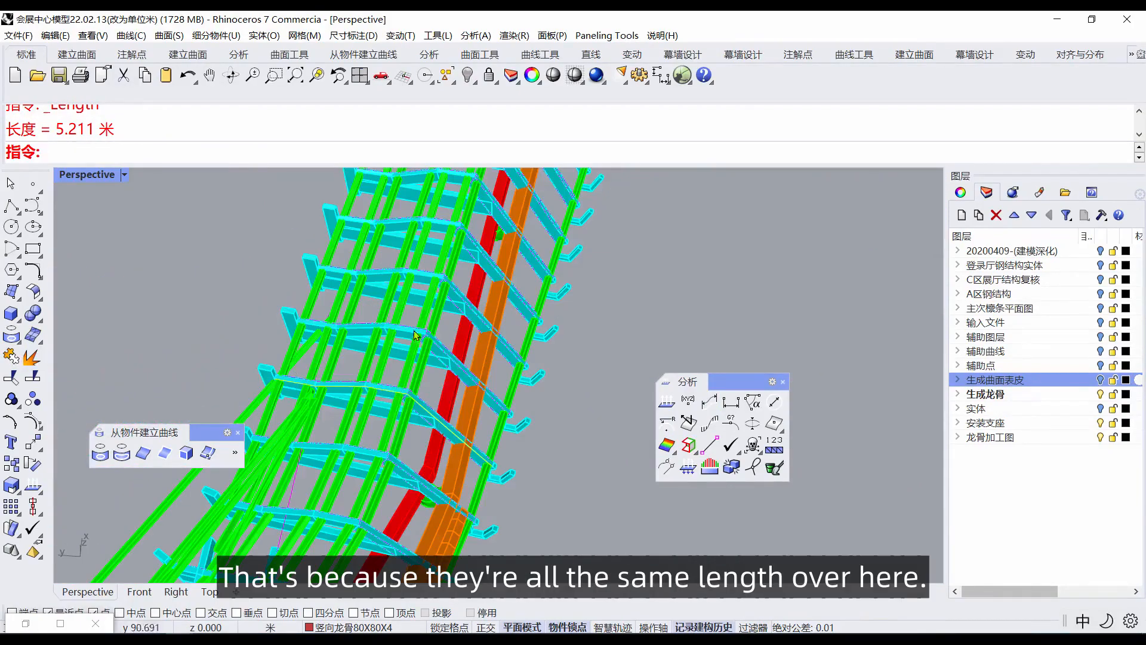
scroll(278, 409, down, 4)
right_drag(418, 426, 353, 428)
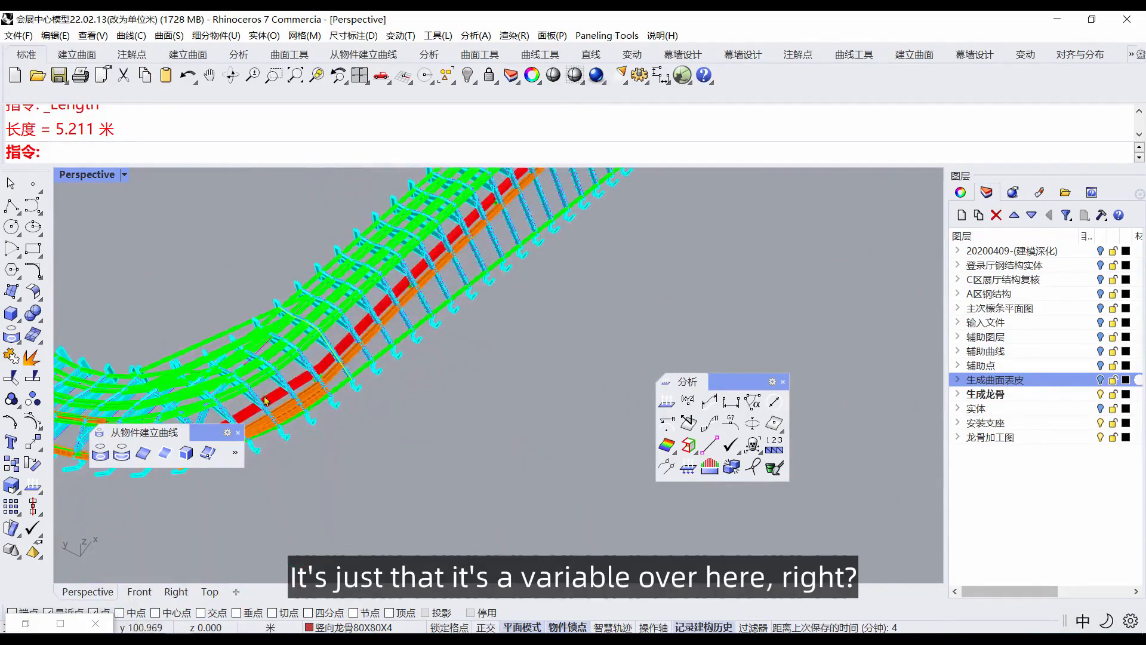
Step: Open Grasshopper and move its window aside to leave the model view clear
scroll(479, 449, down, 7)
right_drag(479, 449, 484, 498)
scroll(484, 498, down, 4)
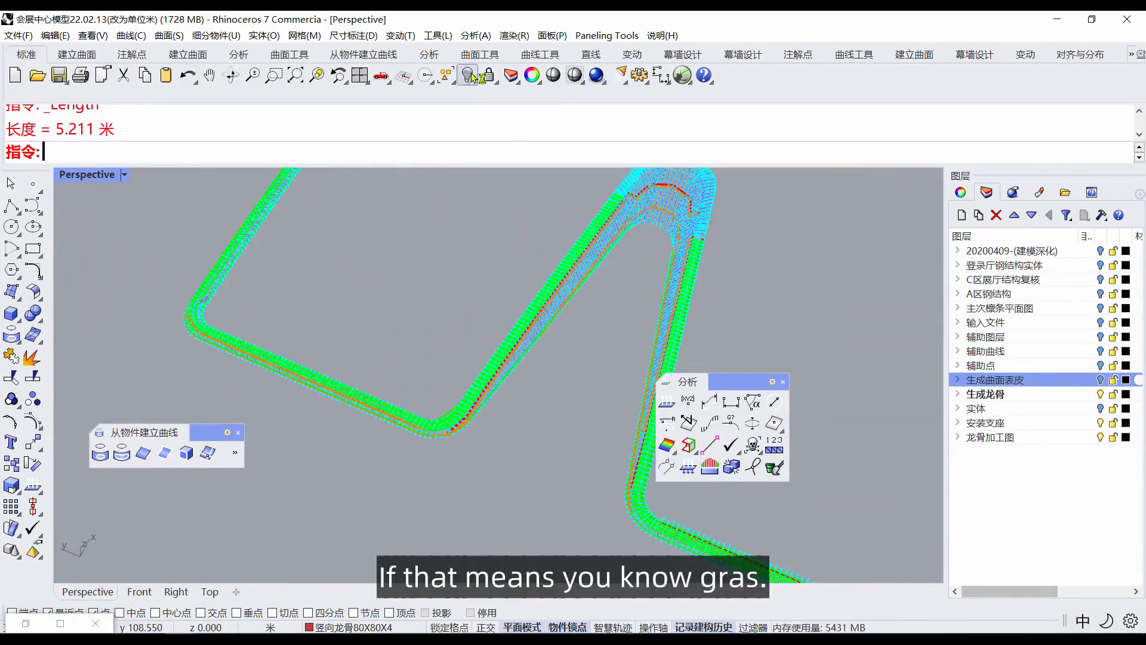
click(680, 74)
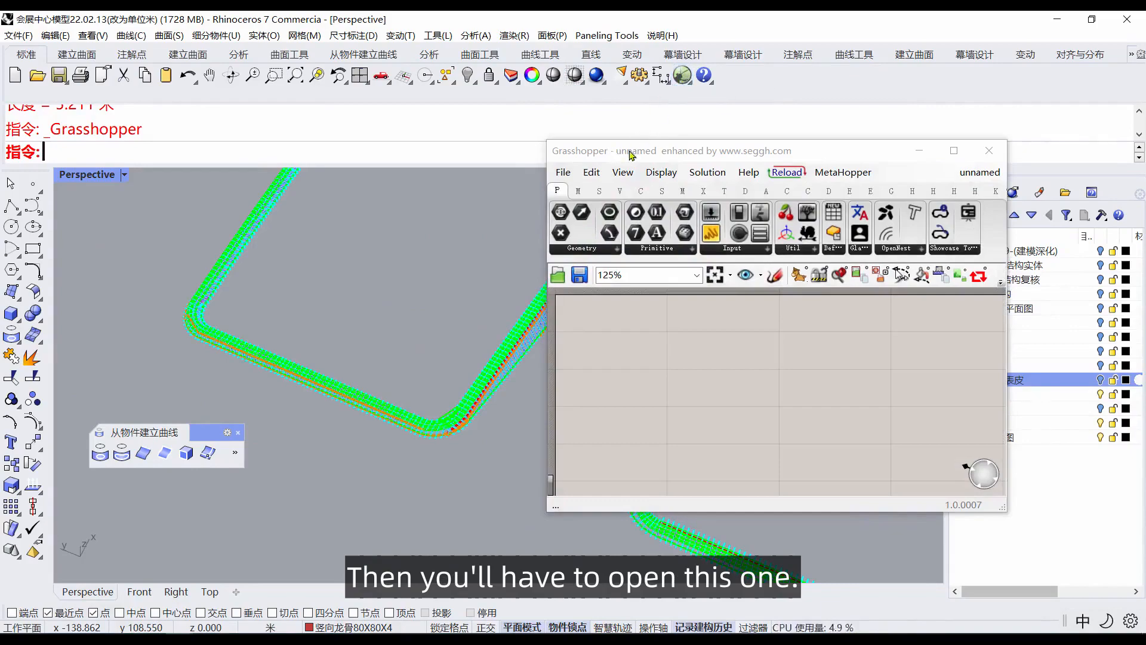
drag(631, 155, 788, 167)
Step: Duplicate the three connected roof edges of one cyan keel with DupEdge and join them into one curve
scroll(526, 352, up, 8)
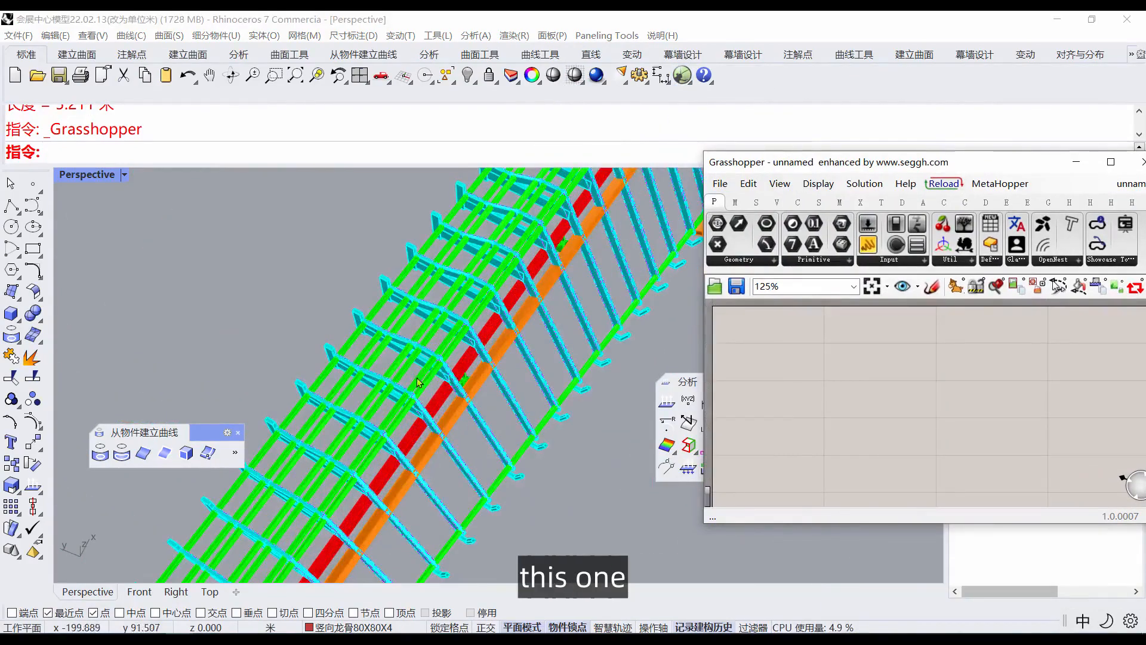
scroll(365, 342, up, 3)
right_drag(365, 342, 422, 435)
scroll(390, 467, down, 2)
scroll(391, 466, up, 3)
click(392, 467)
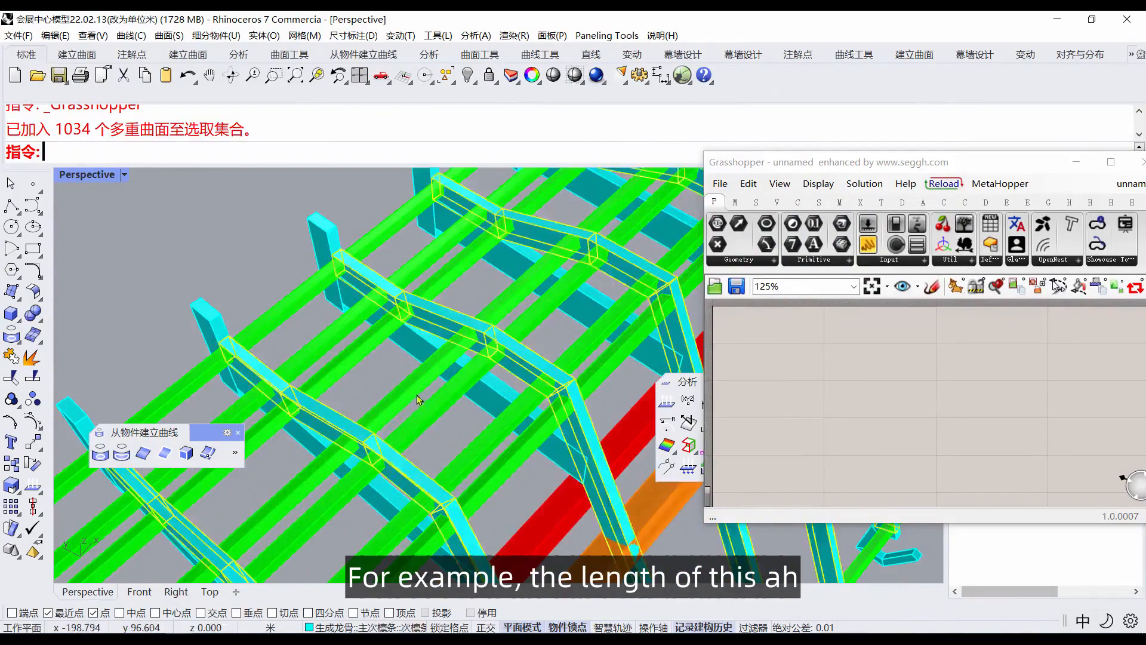
scroll(418, 400, down, 3)
click(143, 452)
scroll(430, 423, up, 5)
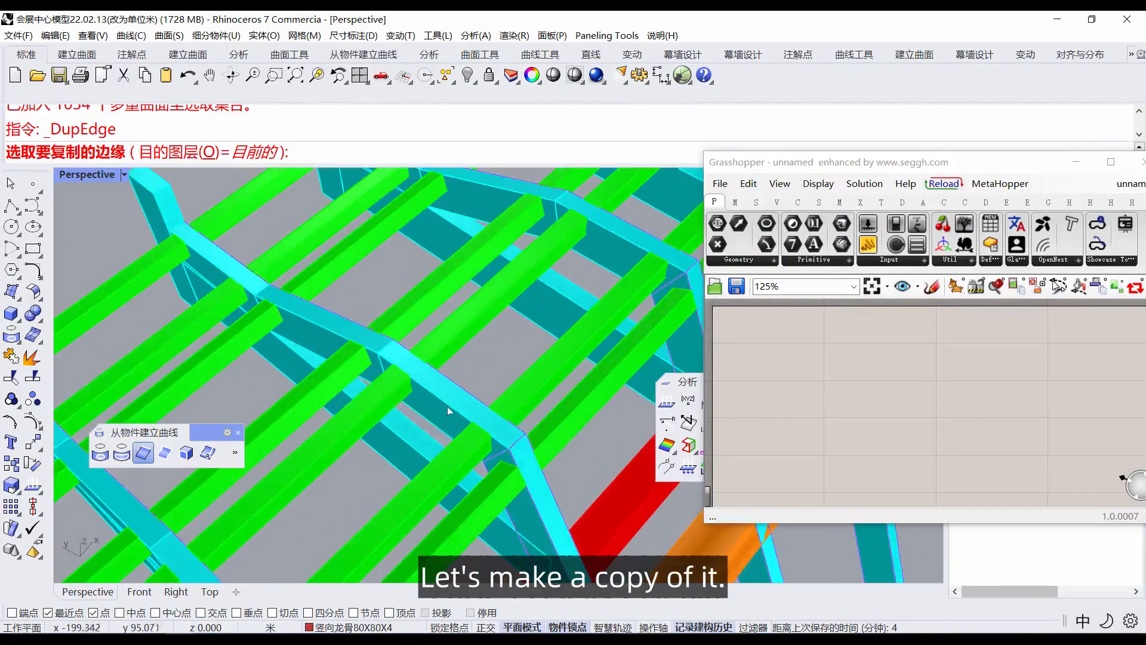
click(449, 403)
click(328, 331)
click(239, 283)
right_drag(238, 283, 173, 260)
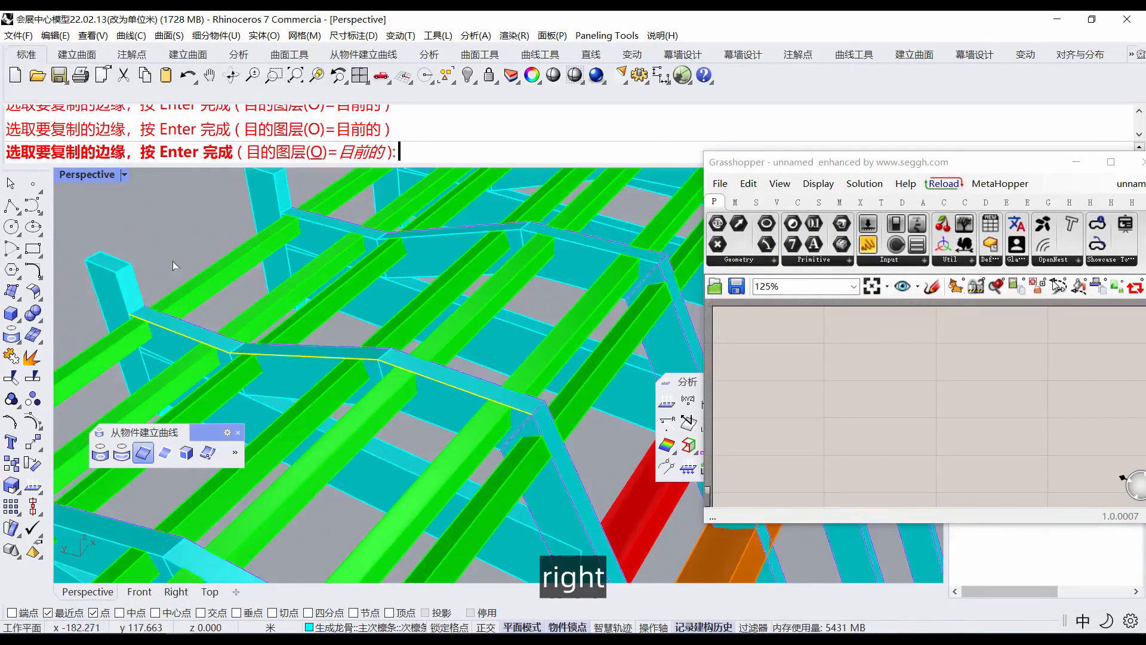
key(Return)
click(11, 356)
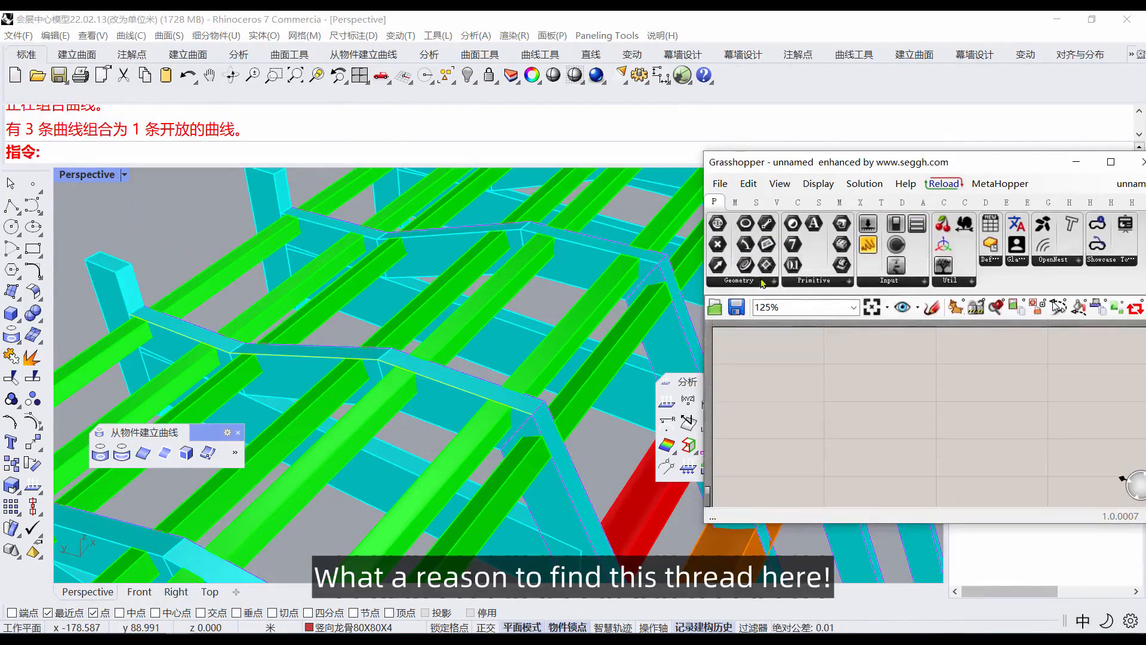
Step: Place a Curve parameter on the Grasshopper canvas and set the joined keel curve as its single curve
drag(745, 264, 776, 402)
right_click(776, 405)
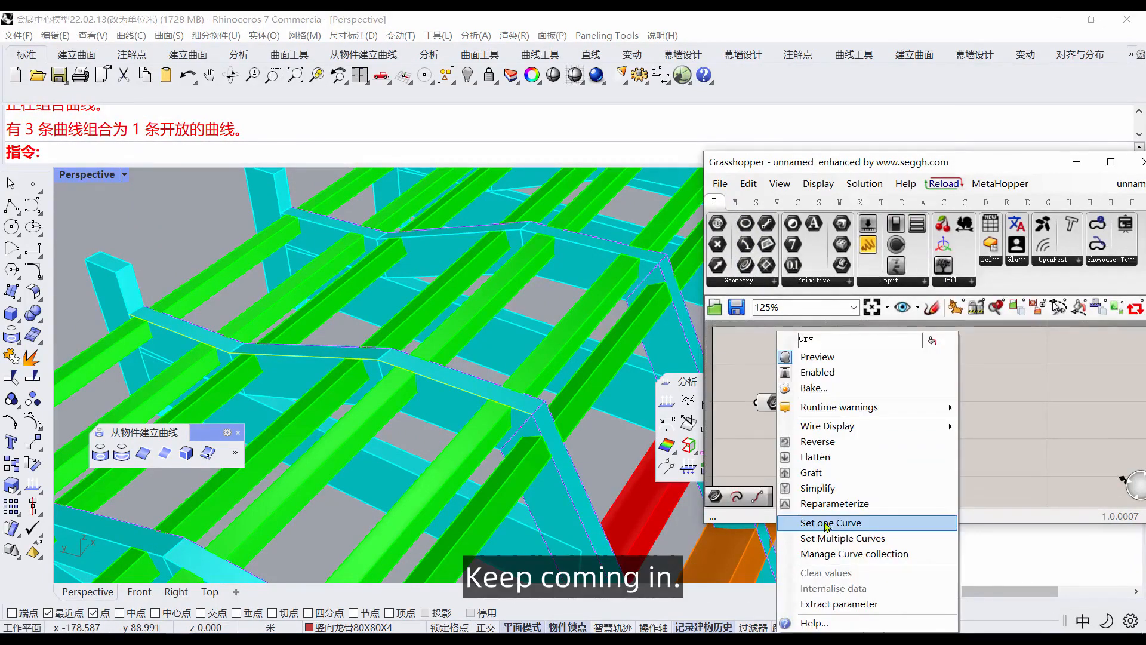
click(845, 522)
Step: Widen the Grasshopper window, move it off the analysis tools and measure the joined keel curve's length
click(818, 202)
drag(705, 302, 349, 299)
drag(485, 161, 1014, 207)
click(709, 401)
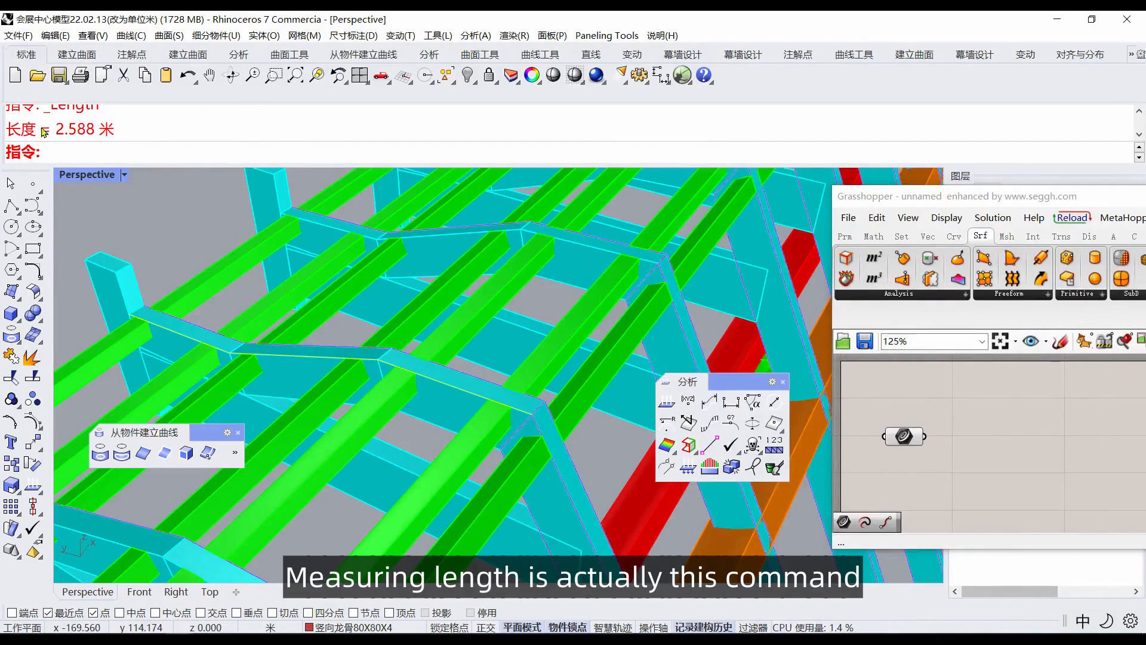
Step: Enlarge the command history to point out the Length command, and add a Length component beside the Curve parameter
scroll(48, 133, up, 1)
drag(76, 163, 76, 184)
double_click(76, 154)
right_click(76, 154)
click(105, 173)
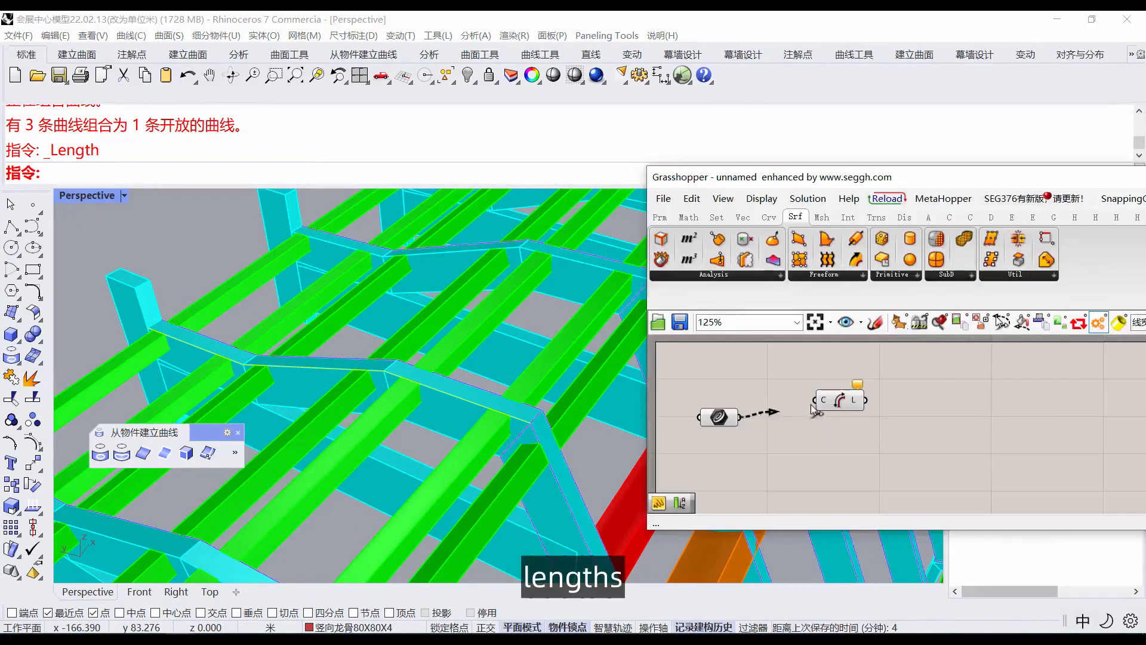
Step: Connect the Curve parameter to the Length component and show its output in a compact panel
click(660, 217)
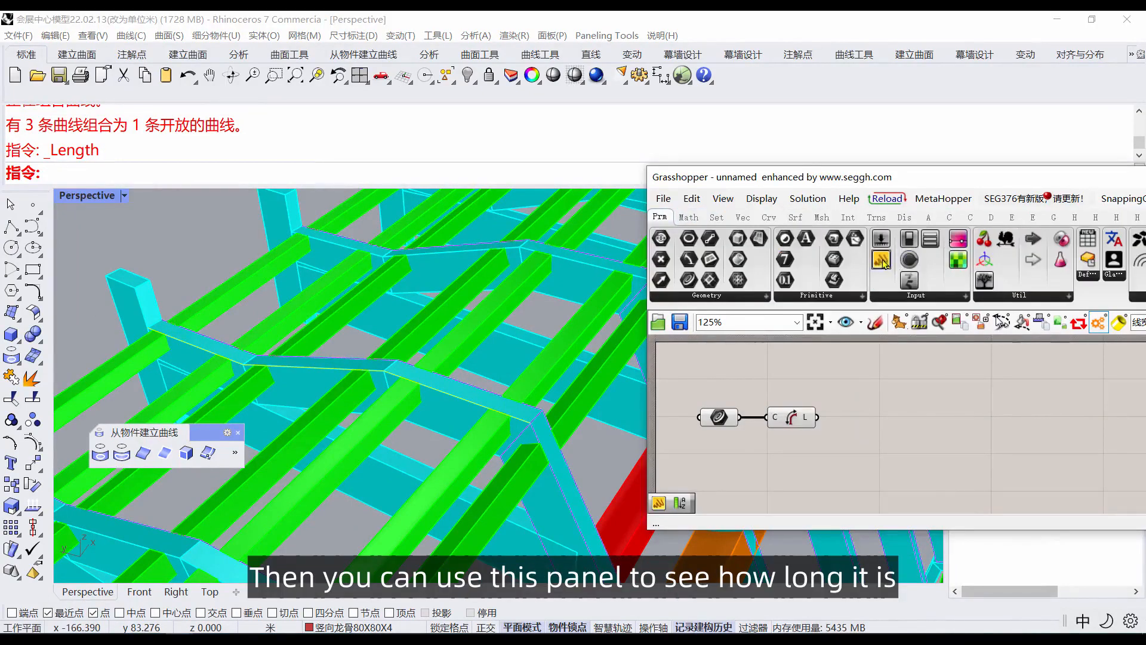
drag(882, 260, 902, 411)
drag(817, 416, 843, 412)
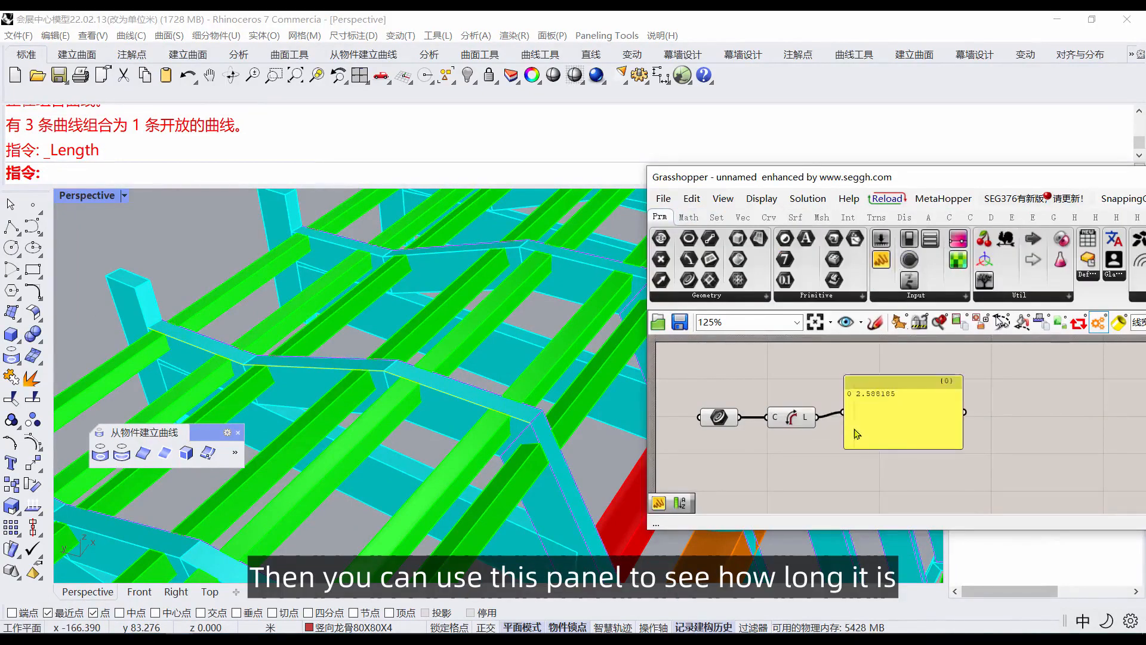
drag(876, 447, 878, 404)
drag(896, 399, 902, 420)
drag(791, 416, 790, 410)
Step: Look over the repeated keels, add a Multiplication component and feed the measured length into its A input
scroll(427, 290, down, 10)
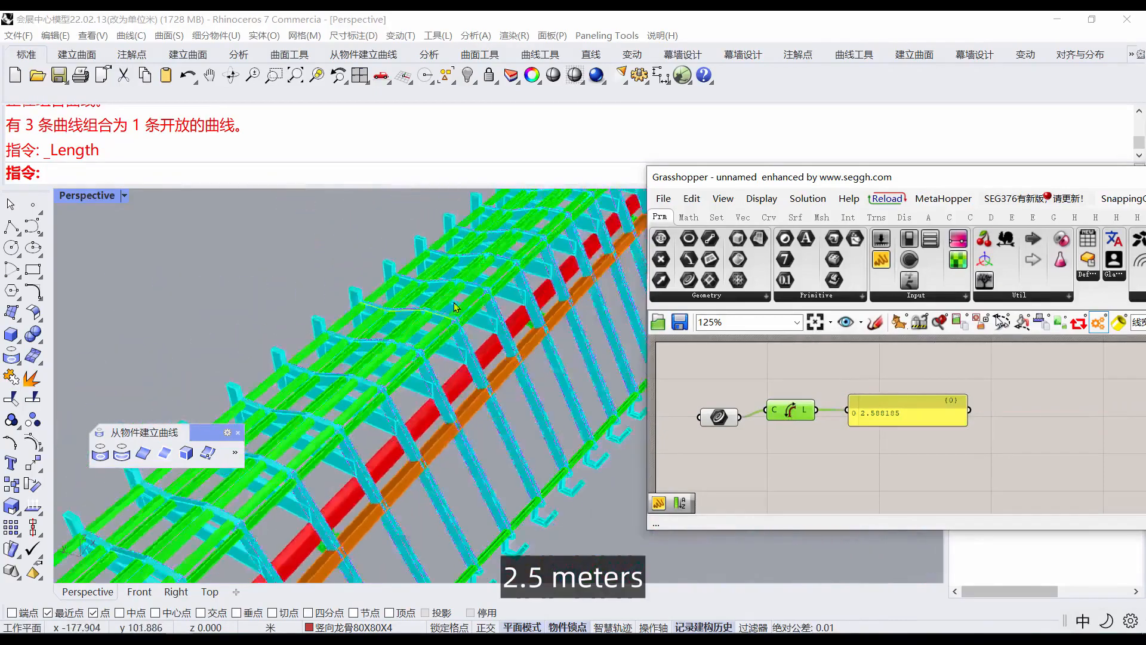
scroll(383, 400, up, 6)
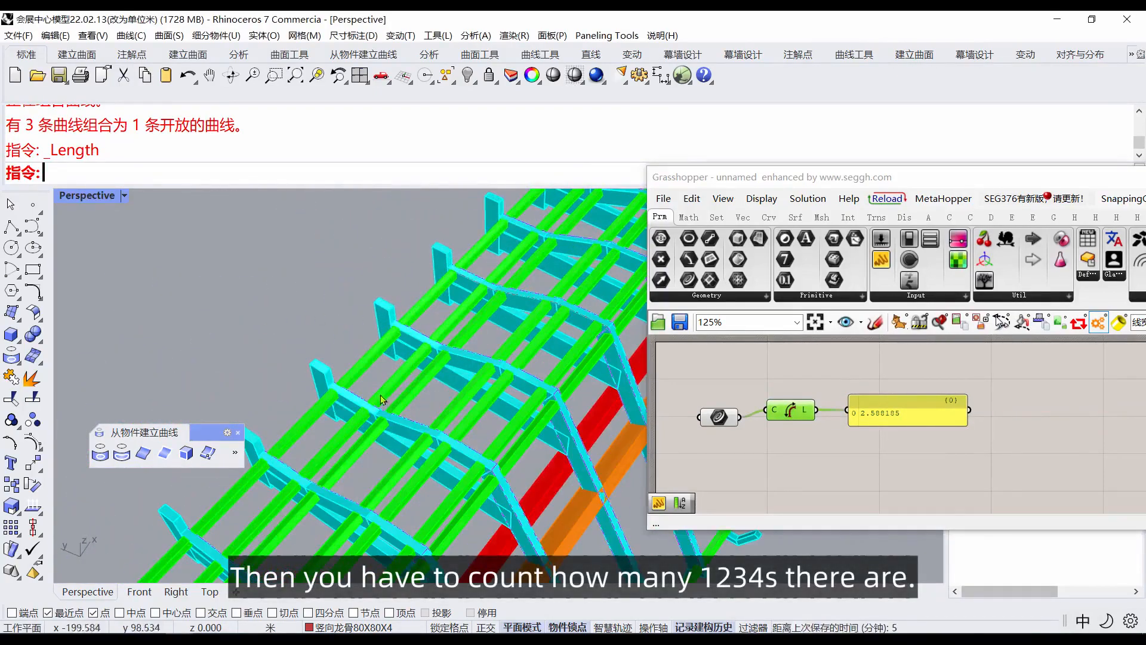
scroll(332, 417, down, 5)
scroll(350, 414, up, 4)
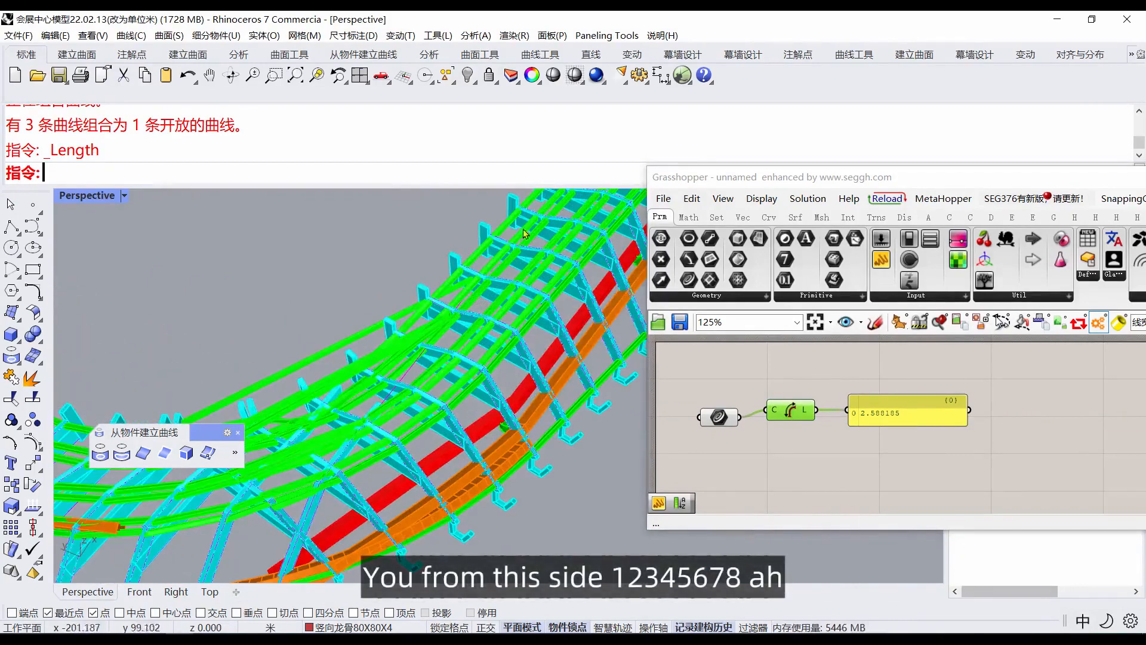
scroll(524, 233, down, 3)
click(716, 218)
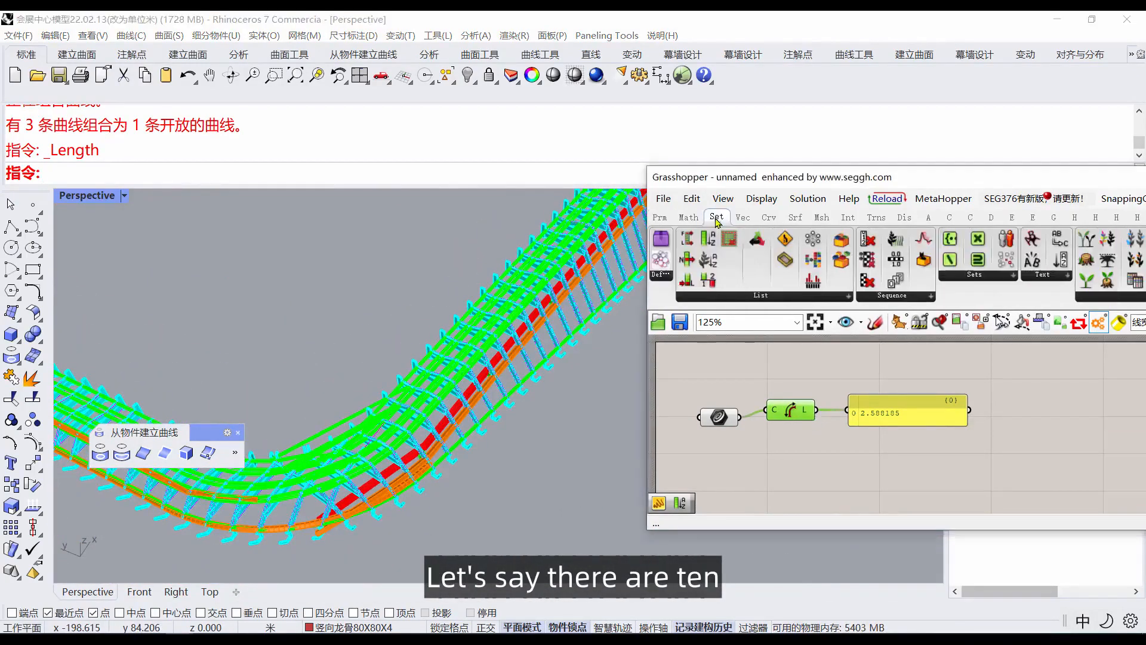
click(692, 217)
click(868, 428)
drag(816, 410, 842, 419)
drag(906, 417, 953, 400)
Step: Add a number slider set to 15 as the B input and show the product in the panel
click(800, 450)
double_click(801, 451)
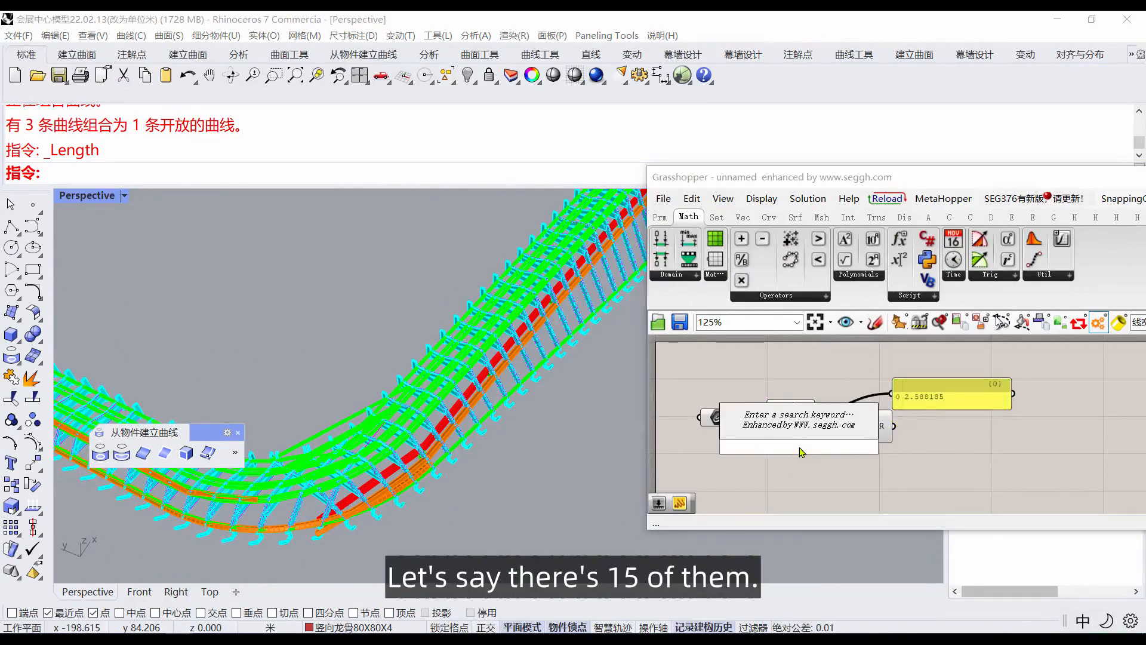
text(15)
key(Return)
drag(802, 451, 830, 451)
drag(912, 405, 940, 416)
drag(893, 425, 946, 443)
Step: Add a second Curve parameter below the multiplication setup for the keels of varying length
scroll(522, 344, up, 8)
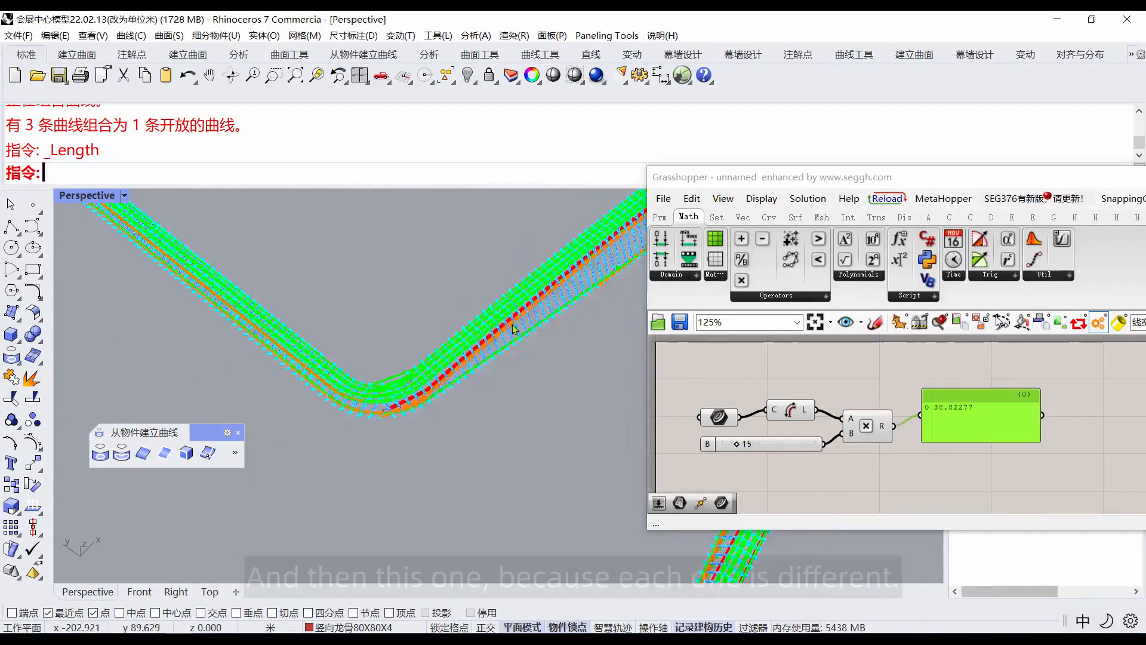
scroll(521, 334, down, 5)
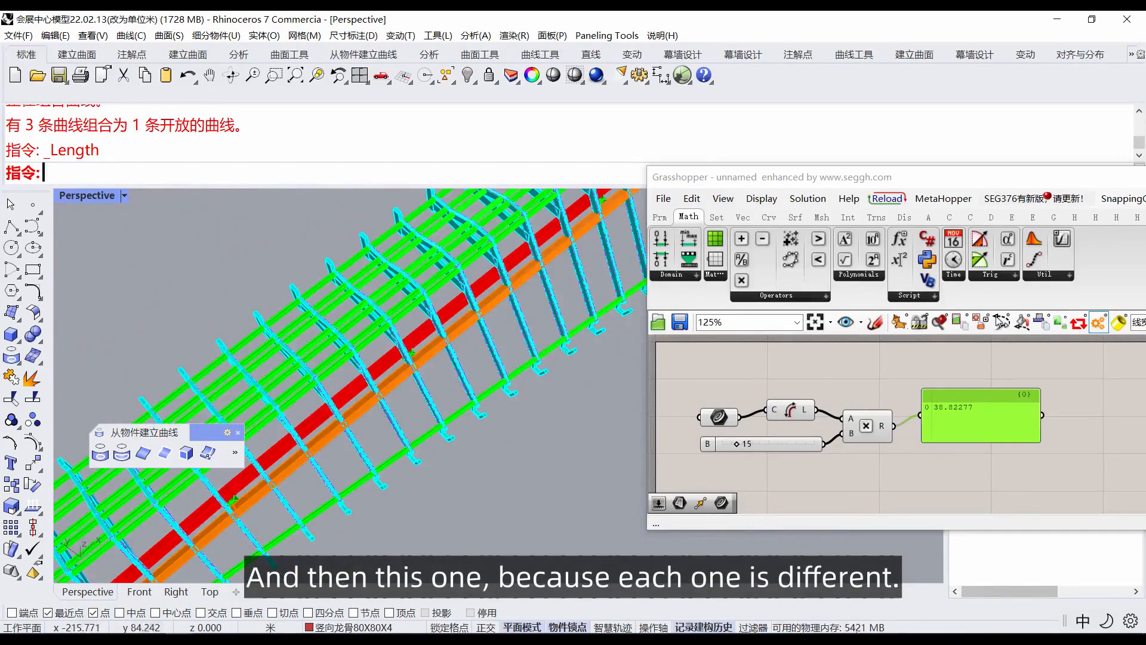
click(665, 219)
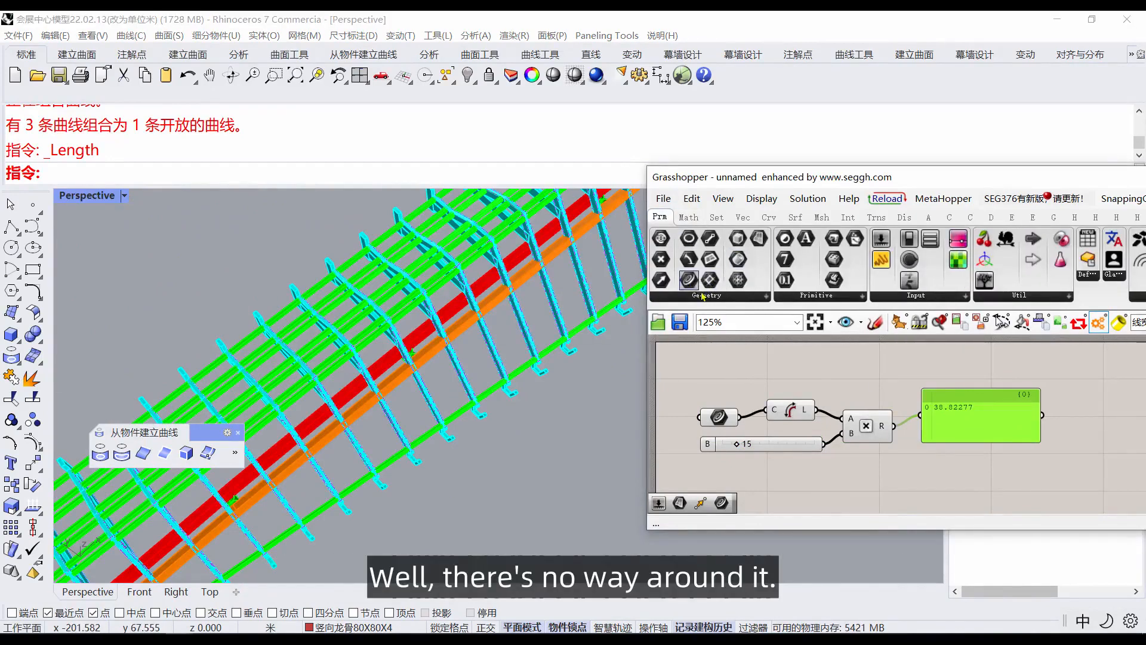
click(825, 500)
right_drag(825, 501, 826, 458)
drag(862, 449, 788, 456)
right_click(782, 454)
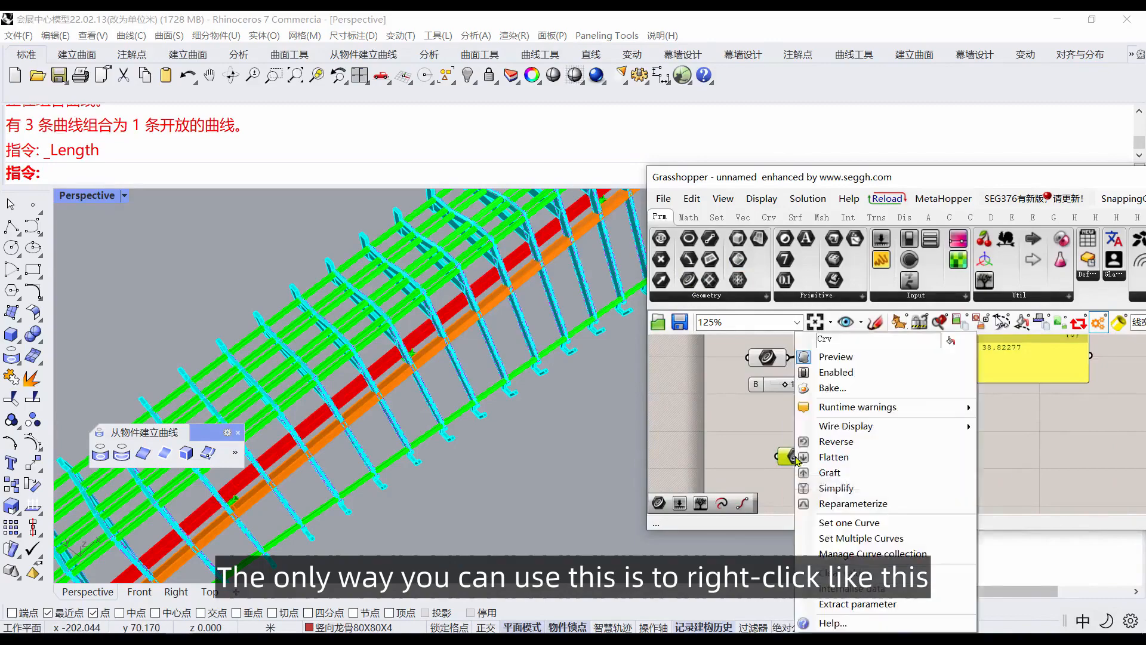
Step: Set multiple curves for the new parameter by picking a long edge on each of six neighbouring sloping keels
click(847, 535)
scroll(514, 399, up, 4)
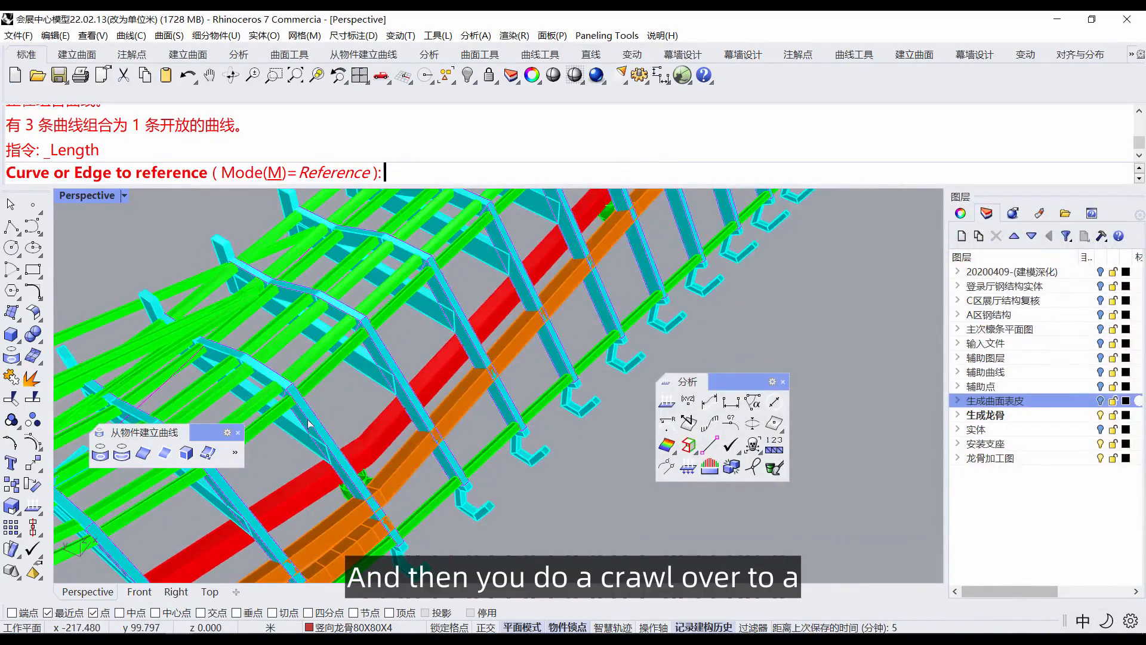
click(312, 416)
click(341, 456)
click(391, 358)
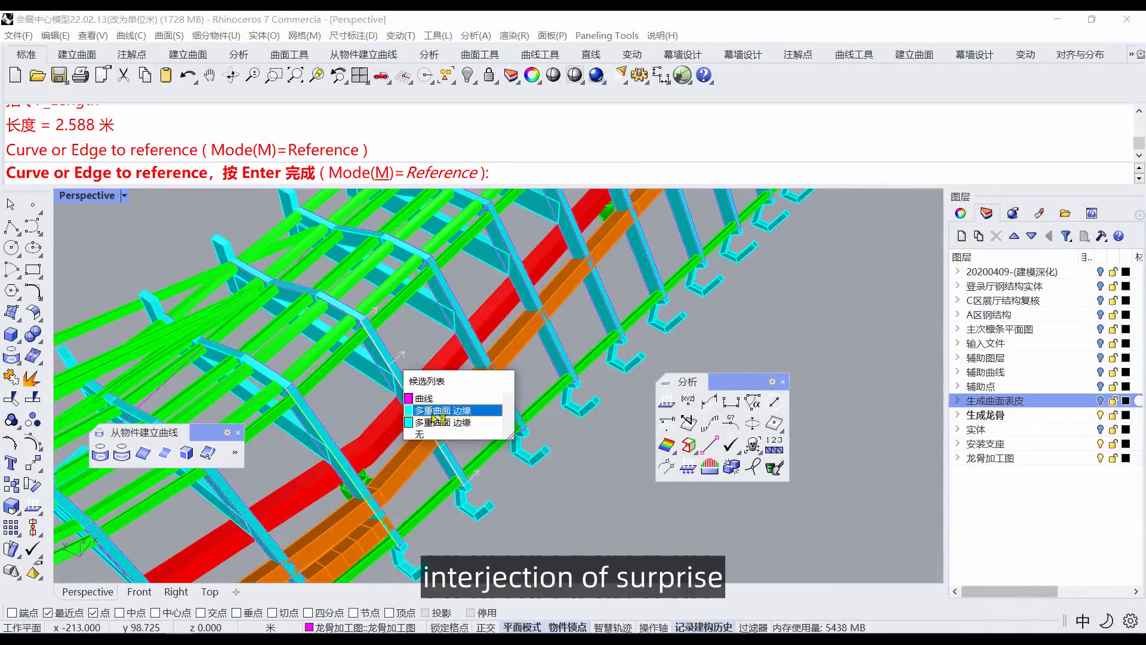
click(442, 411)
click(463, 302)
click(485, 334)
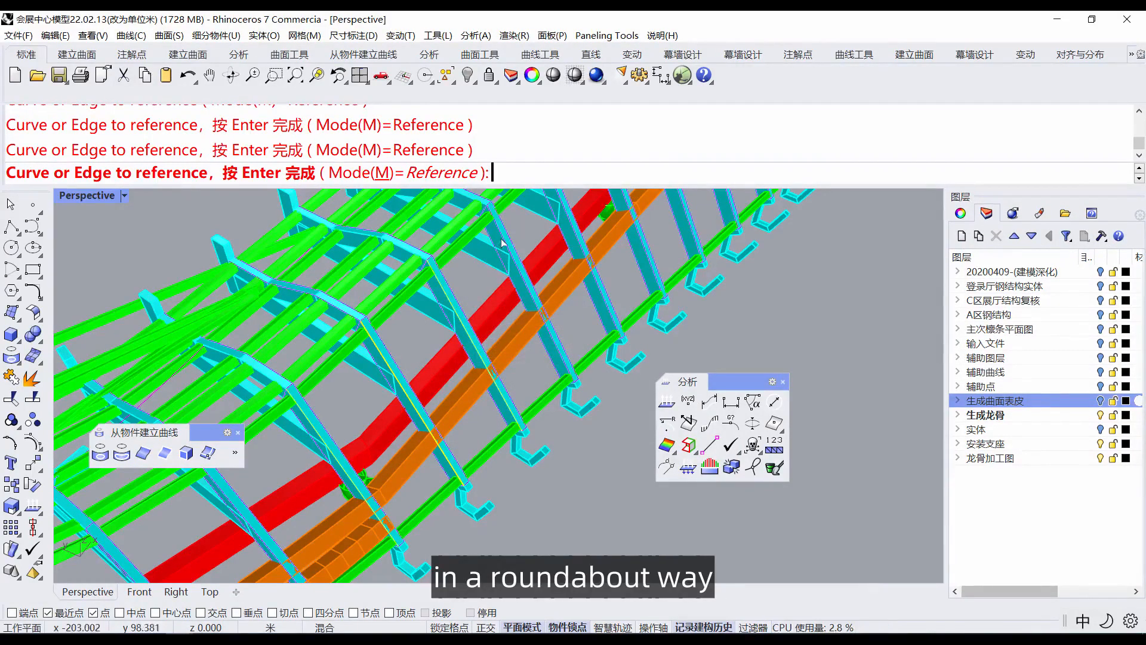
click(519, 249)
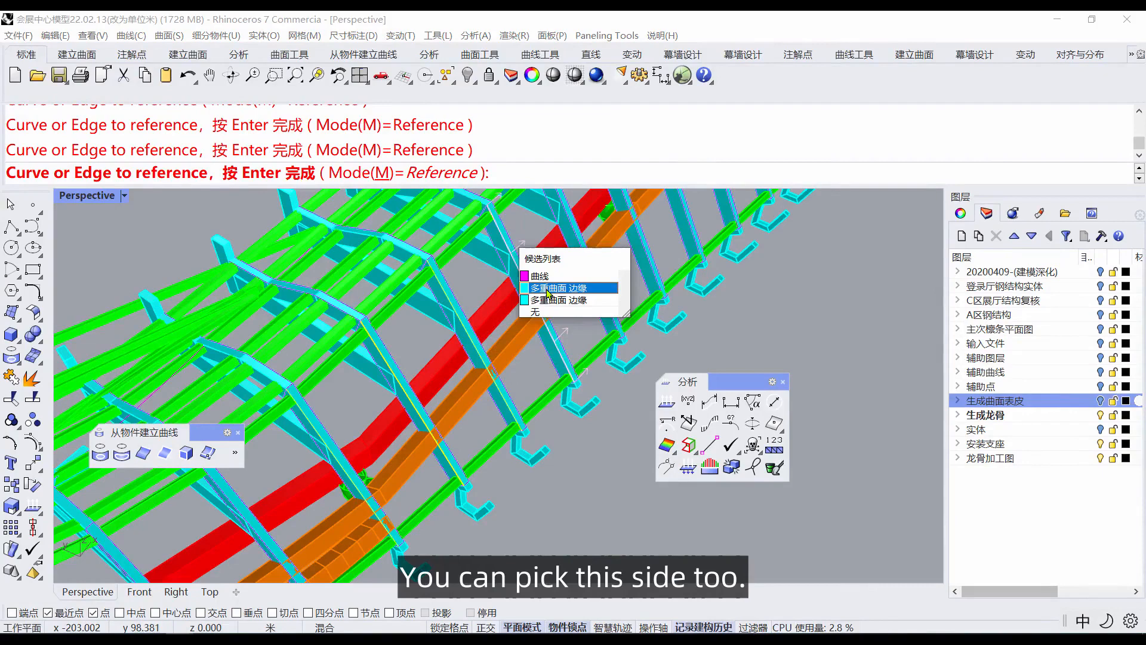
click(548, 289)
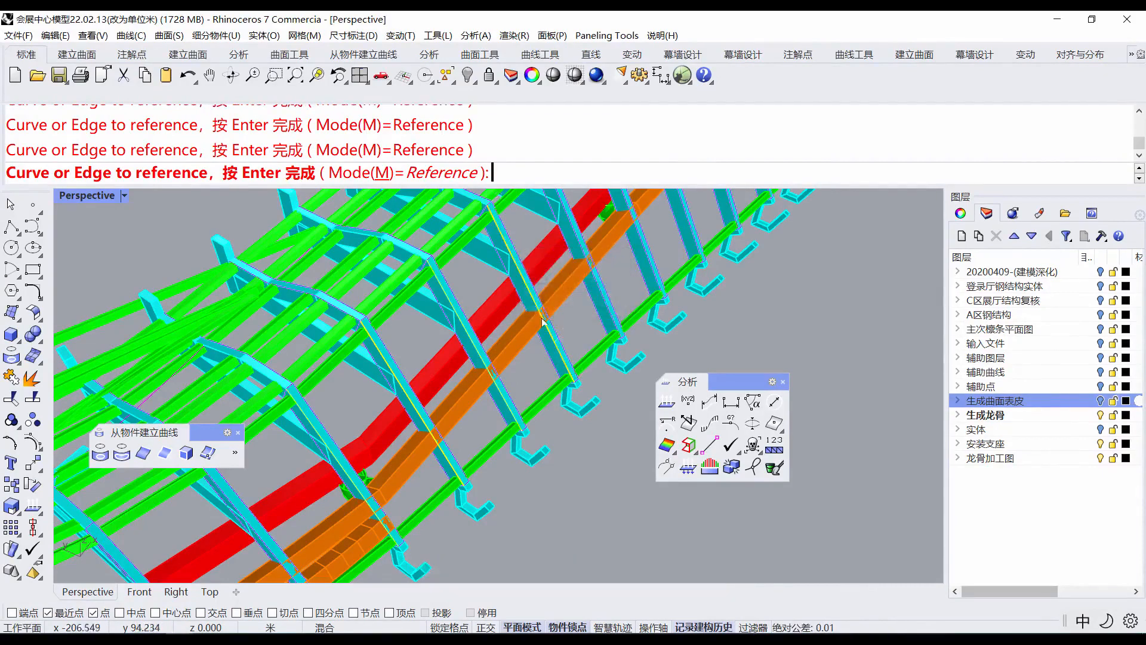
right_drag(581, 378, 586, 366)
click(591, 354)
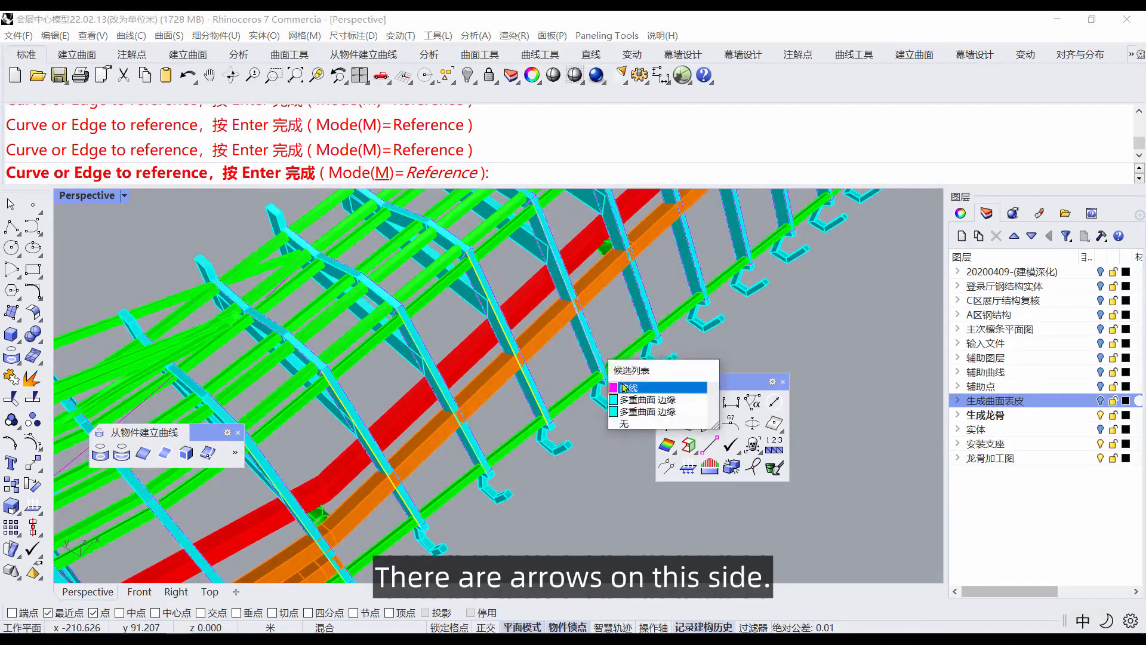
click(665, 387)
scroll(517, 407, down, 3)
scroll(516, 407, up, 2)
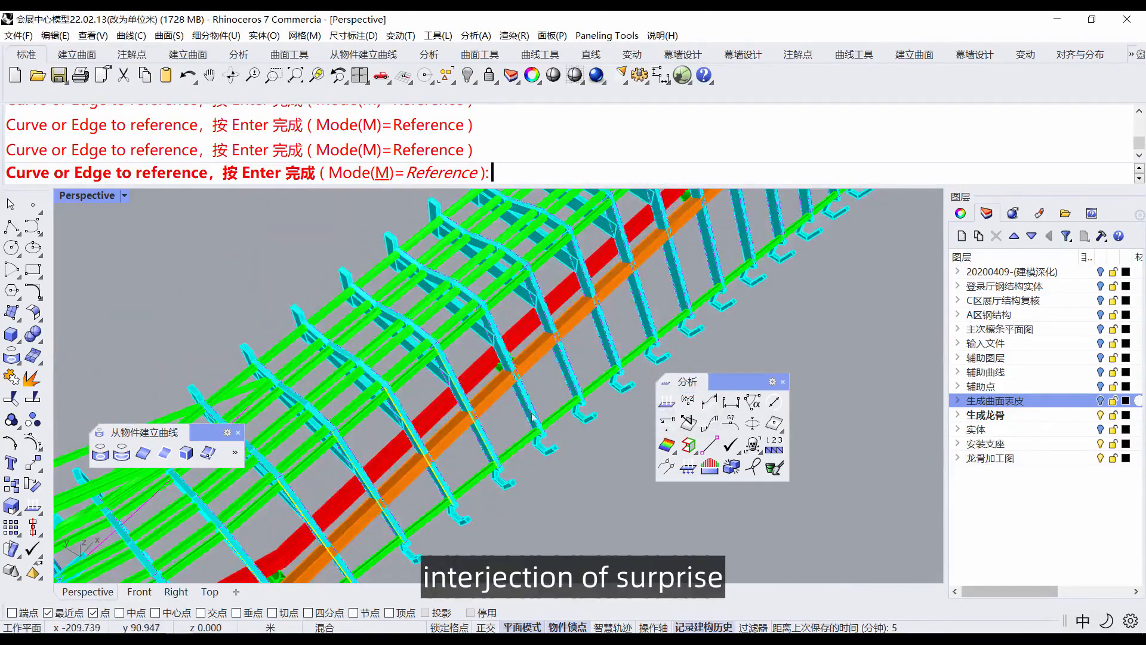
scroll(528, 421, up, 3)
key(Return)
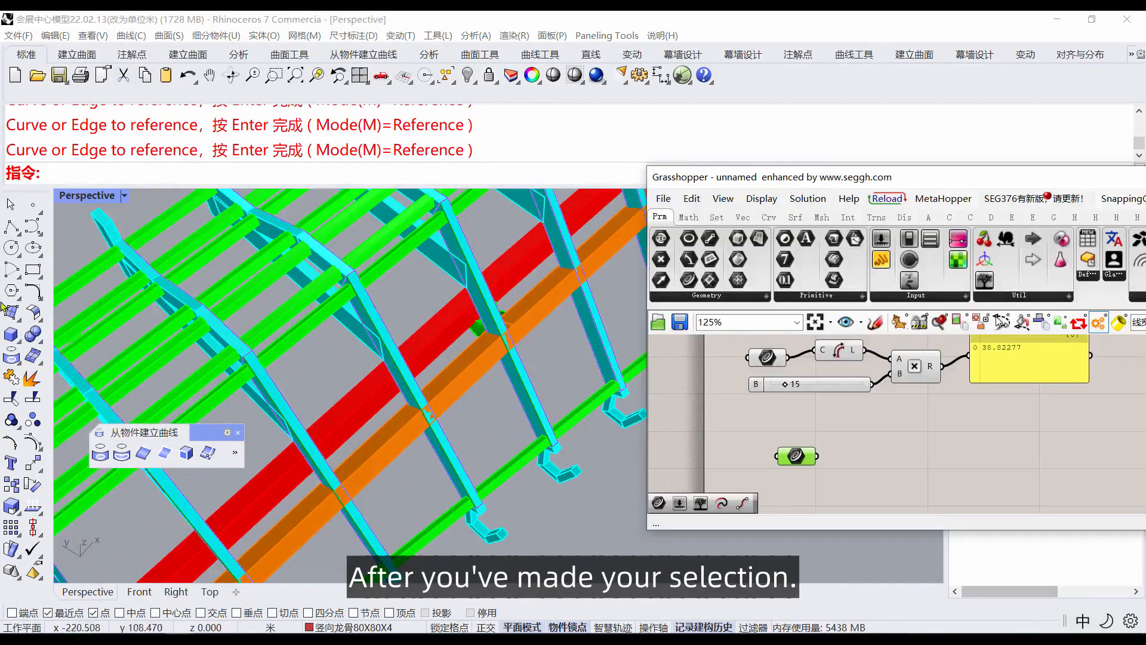
Step: Copy the Length component and panel next to the second Curve parameter and connect them to list each edge's length
right_drag(812, 433, 798, 434)
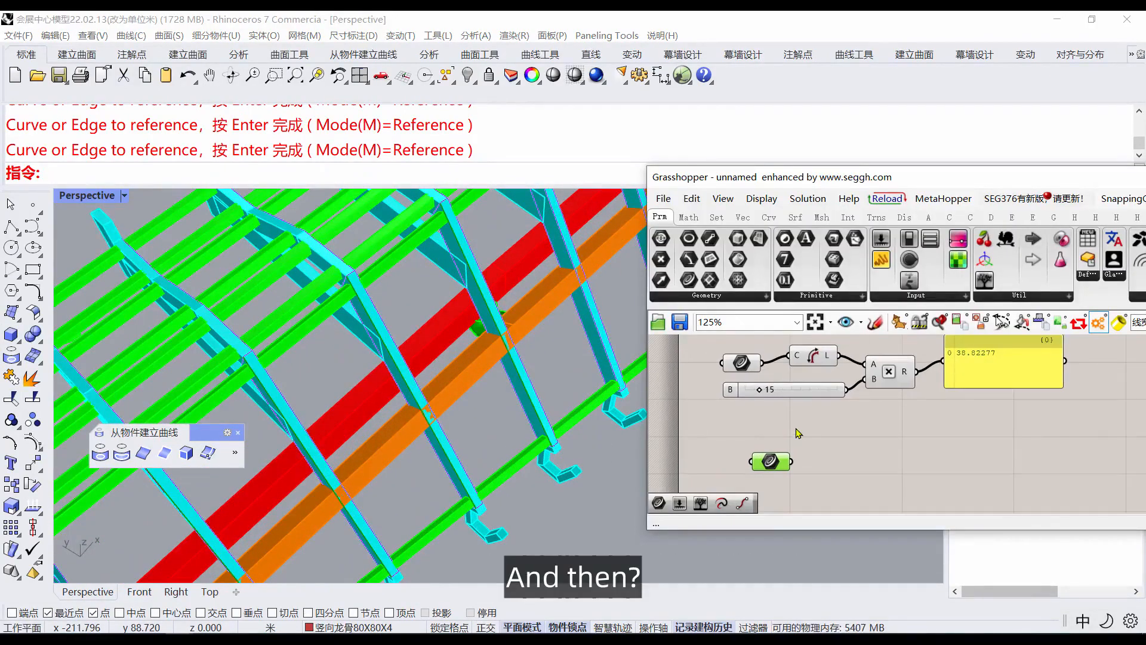
click(716, 217)
click(816, 357)
alt+drag(817, 357, 847, 437)
click(965, 374)
alt+drag(967, 376, 983, 463)
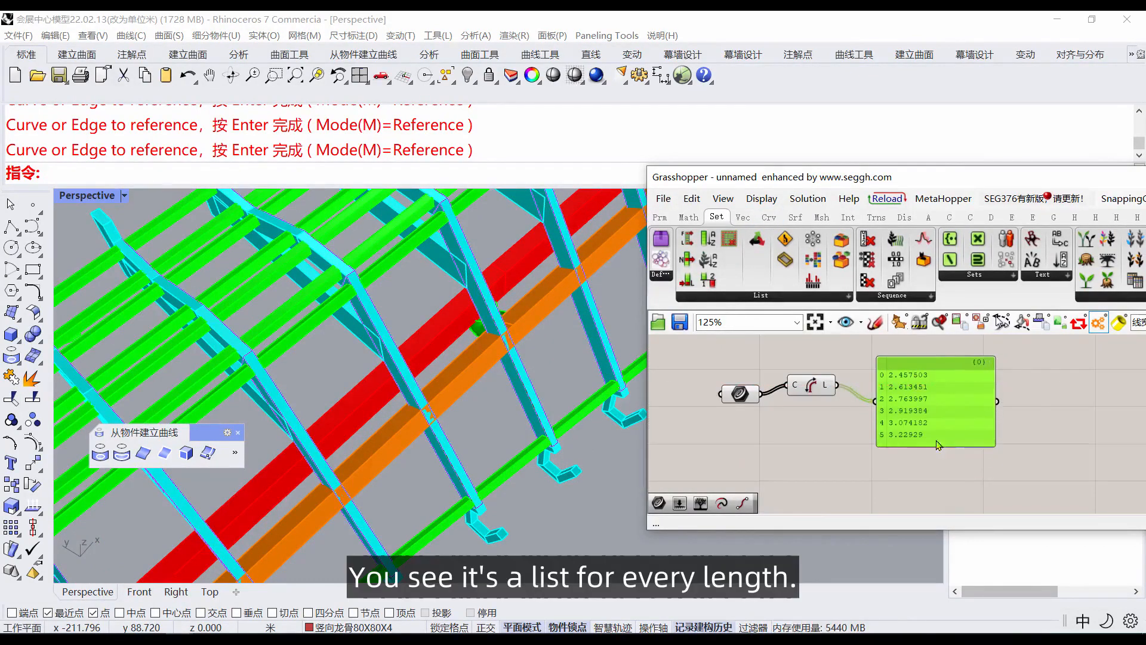
drag(821, 388, 809, 397)
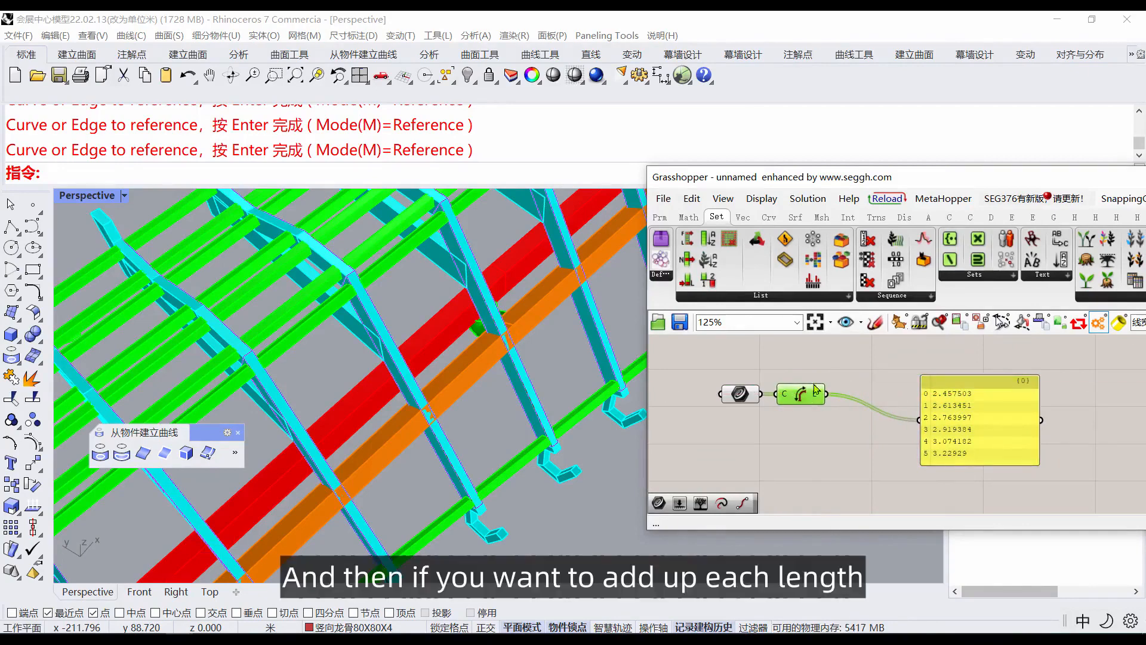
Step: Add a Mass Addition component fed by the lengths and show its partial results in the panel
click(681, 219)
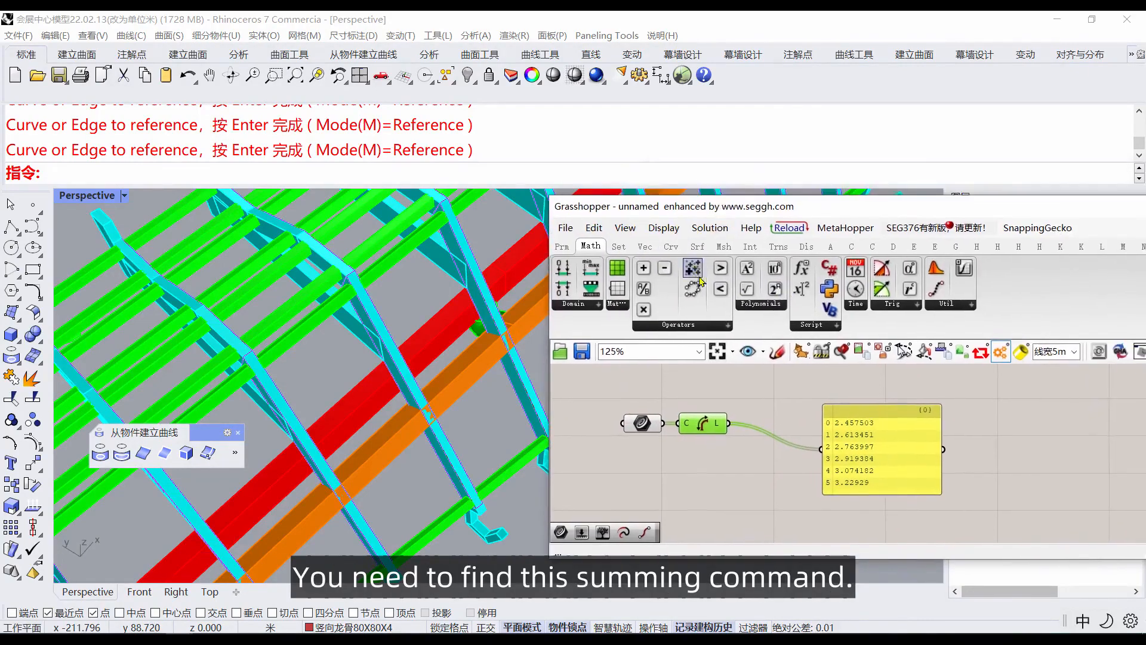
click(892, 407)
drag(834, 432, 906, 466)
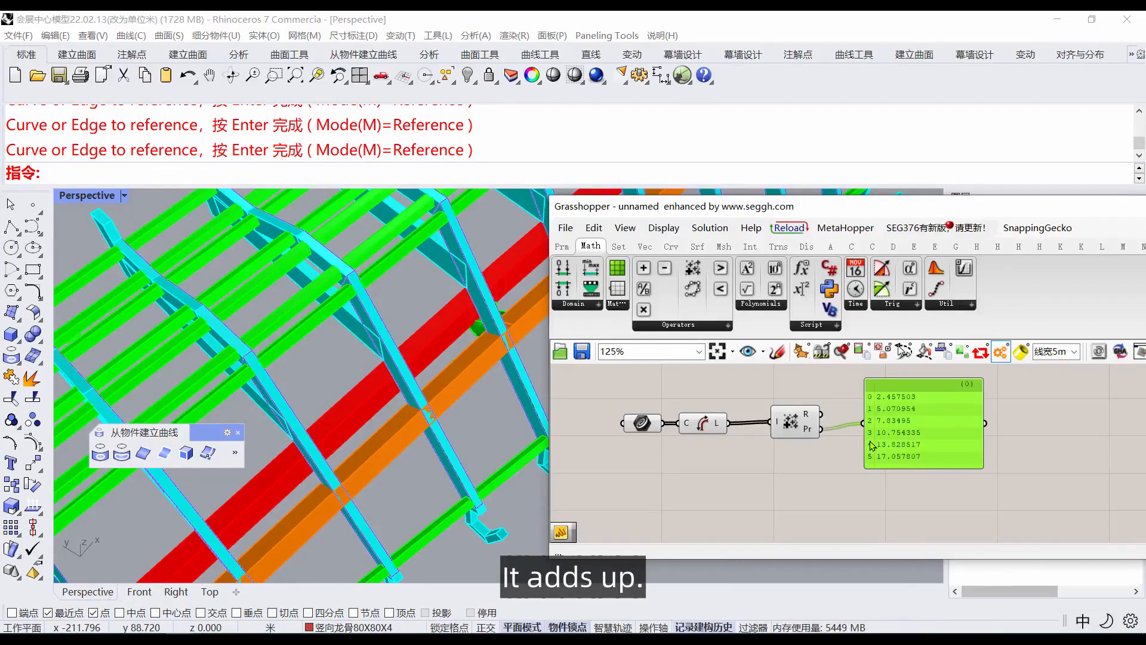
Step: Place a panel of the individual lengths below Mass Addition and add another panel beside it for comparison
drag(783, 445, 863, 423)
drag(902, 428, 809, 500)
click(561, 245)
drag(783, 289, 932, 411)
scroll(820, 474, up, 2)
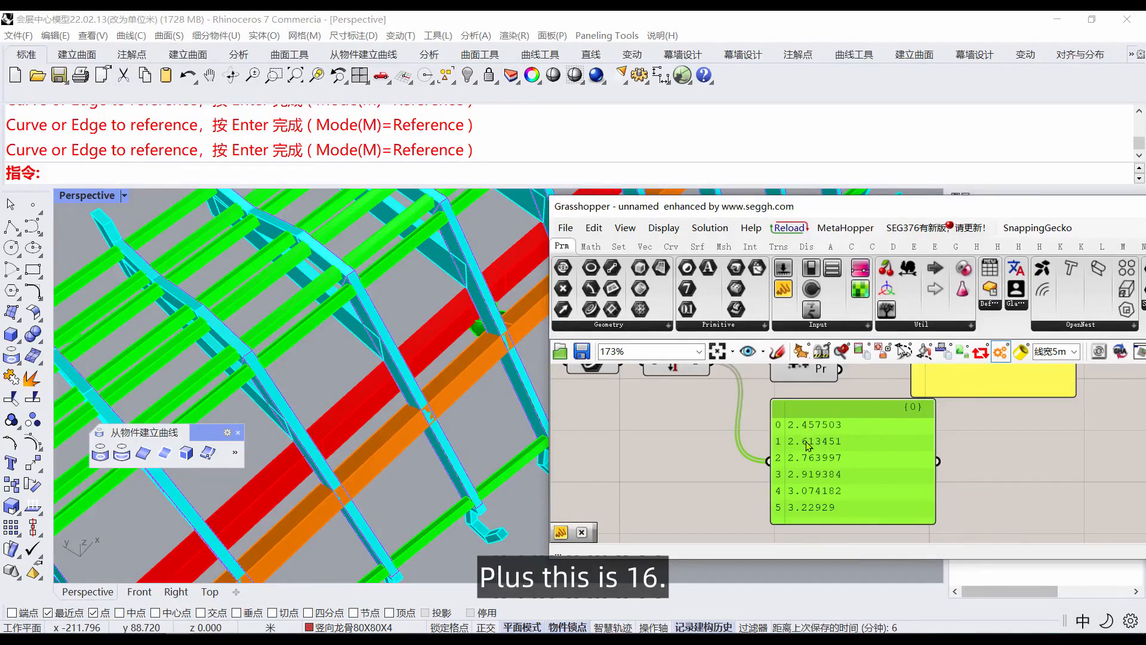
Step: Compare the Mass Addition total with the panel listing the individual edge lengths
scroll(809, 508, down, 3)
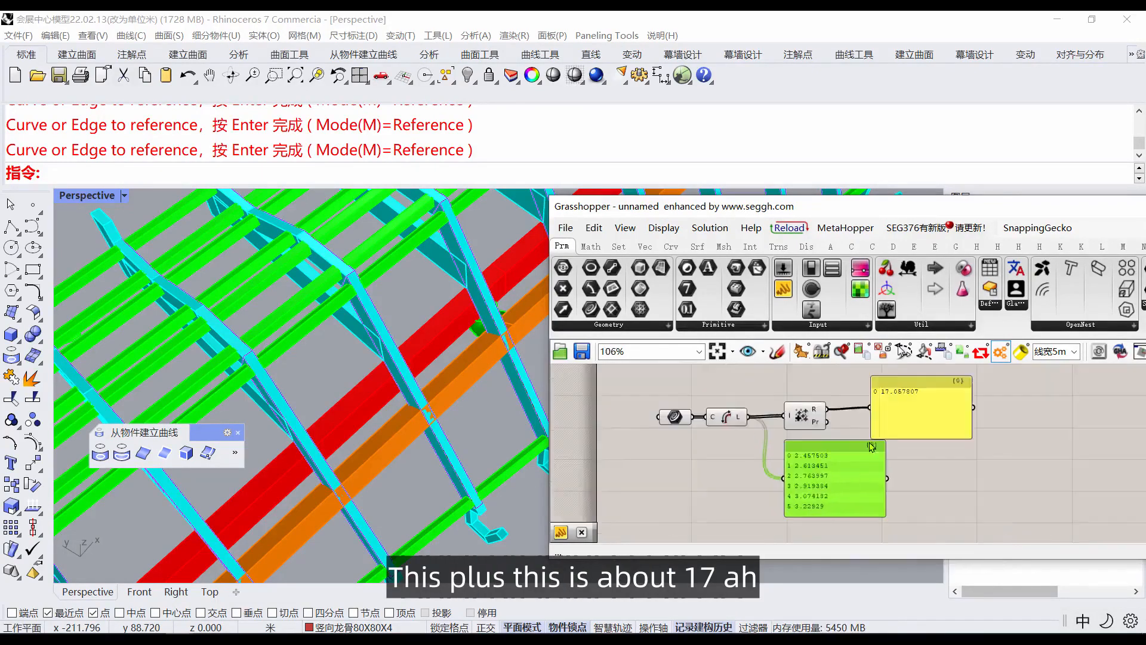
scroll(887, 398, up, 6)
scroll(889, 391, down, 5)
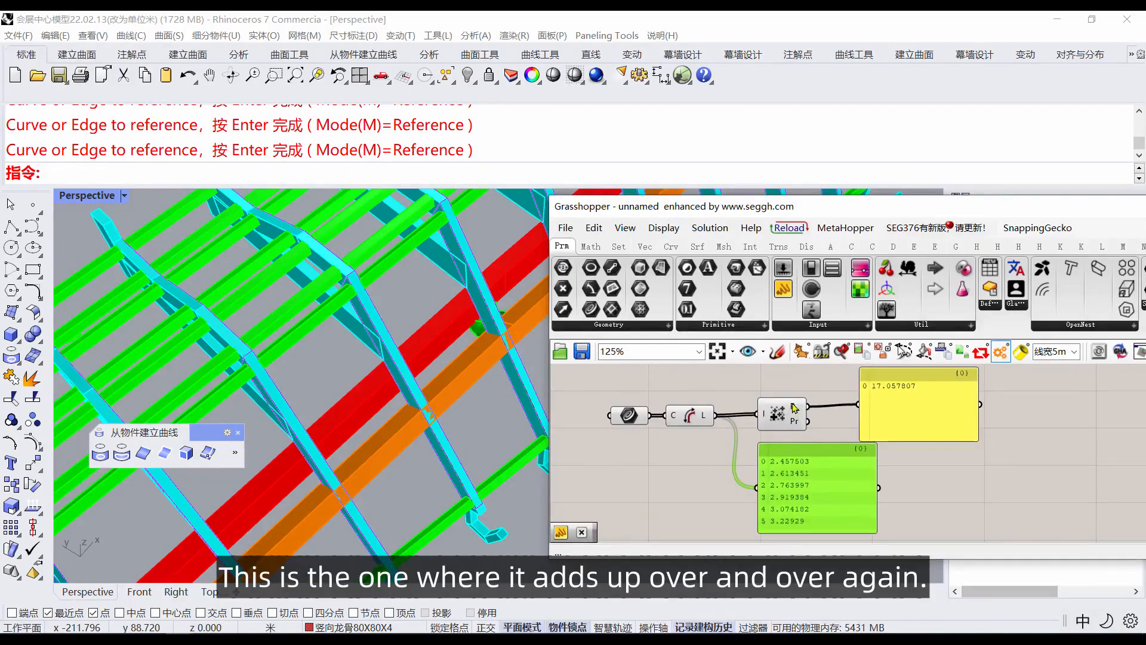
scroll(456, 422, down, 3)
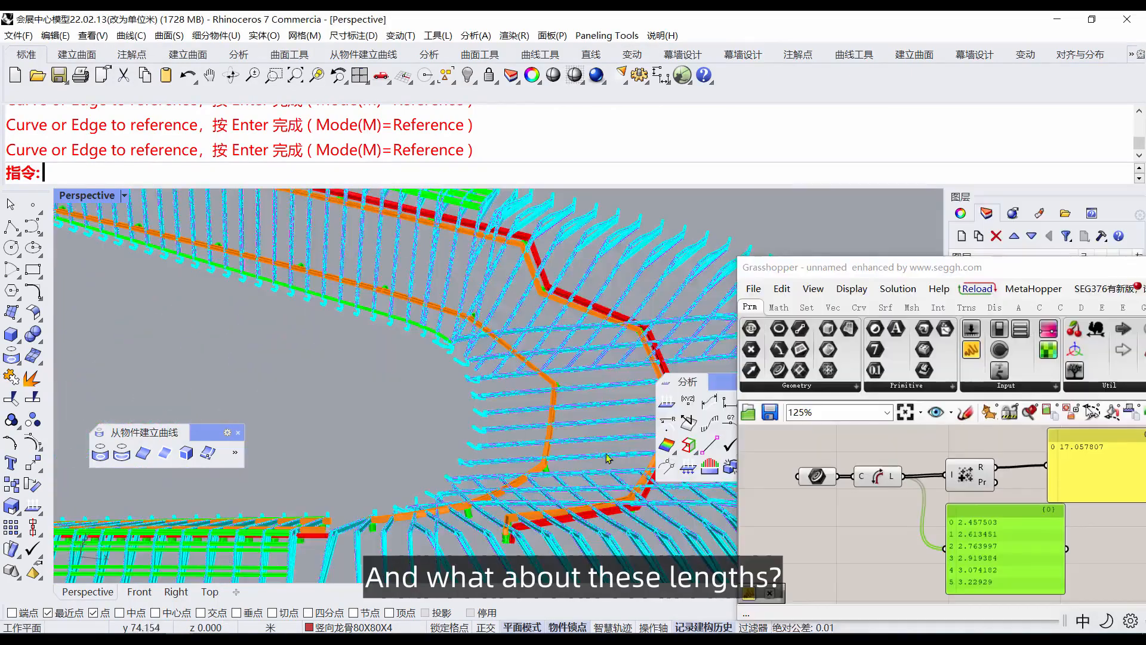
Step: Examine how the lengths of the cyan keels vary around the curved end of the structure
scroll(513, 458, up, 3)
scroll(570, 468, up, 5)
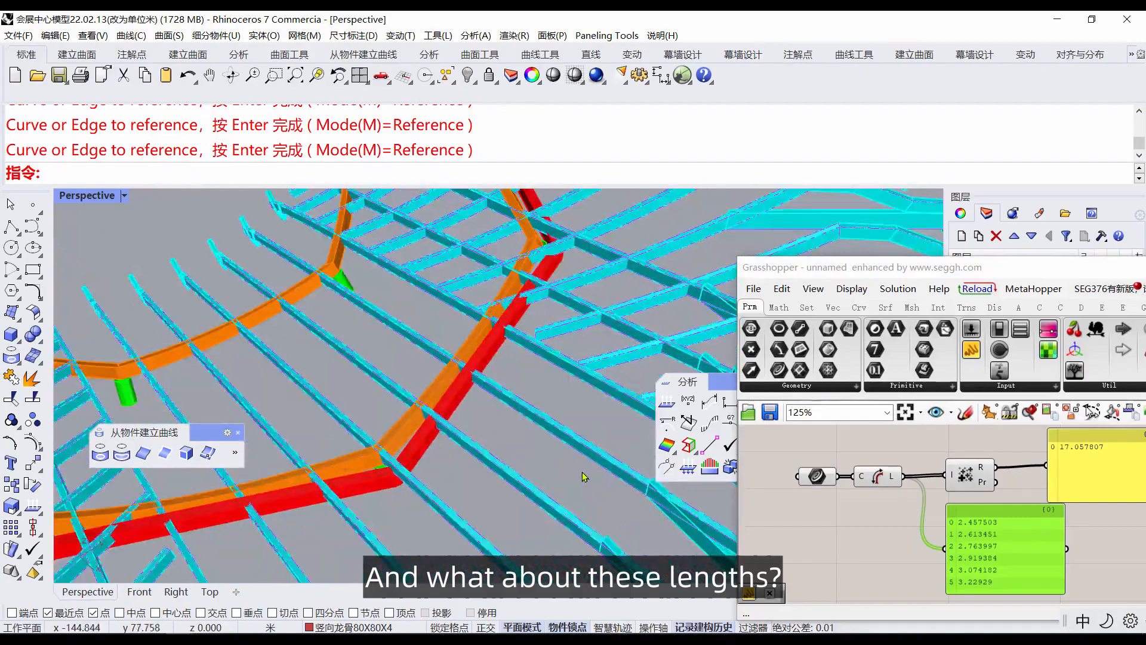
right_drag(583, 476, 481, 402)
scroll(483, 410, down, 5)
scroll(481, 406, up, 4)
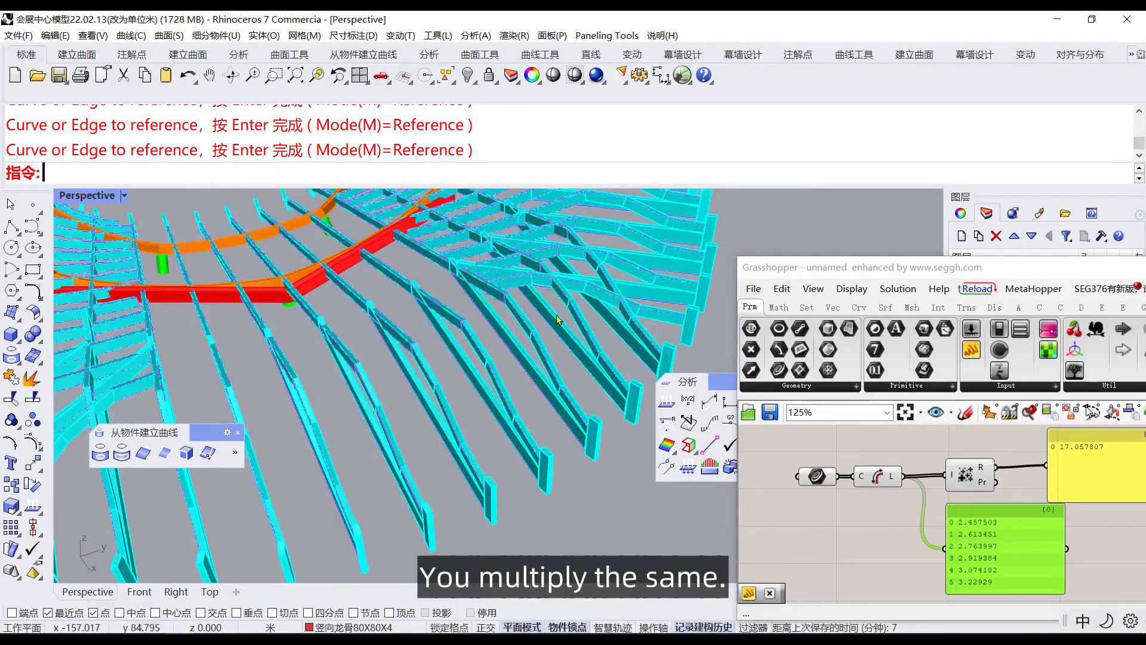
scroll(563, 322, down, 3)
right_drag(903, 481, 892, 538)
scroll(894, 538, down, 1)
scroll(925, 525, up, 2)
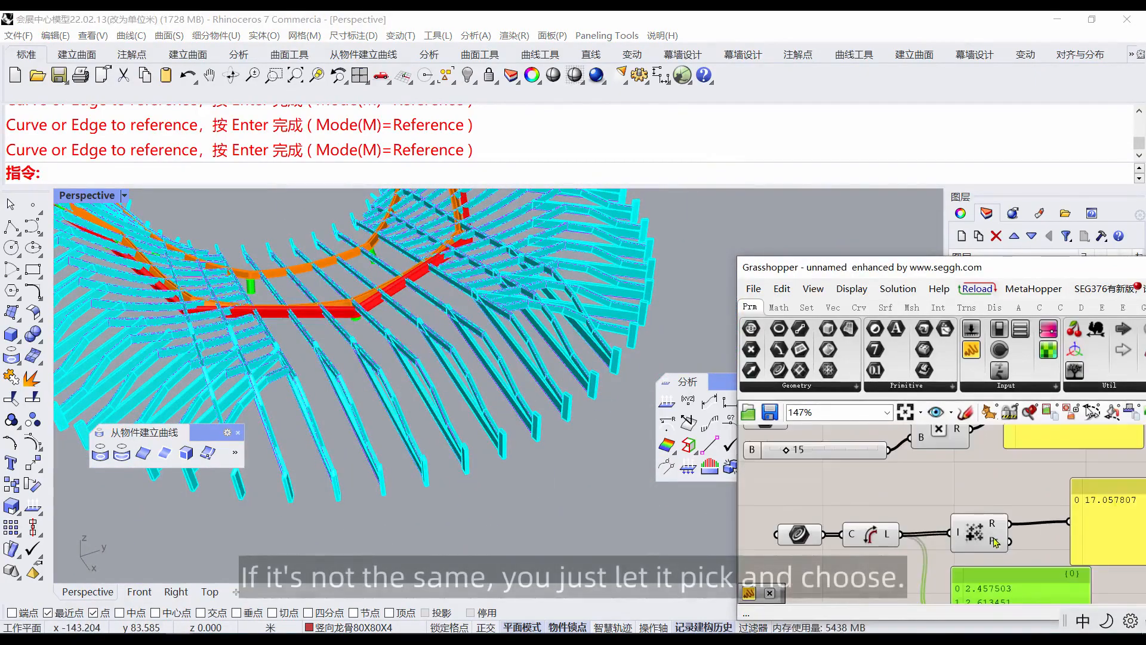
Step: Examine the green and cyan framing of the straight wings and the keels running beside the curved end
right_drag(996, 542, 939, 527)
scroll(560, 417, down, 6)
right_drag(440, 432, 481, 415)
scroll(468, 403, up, 5)
scroll(481, 415, down, 5)
scroll(482, 435, up, 8)
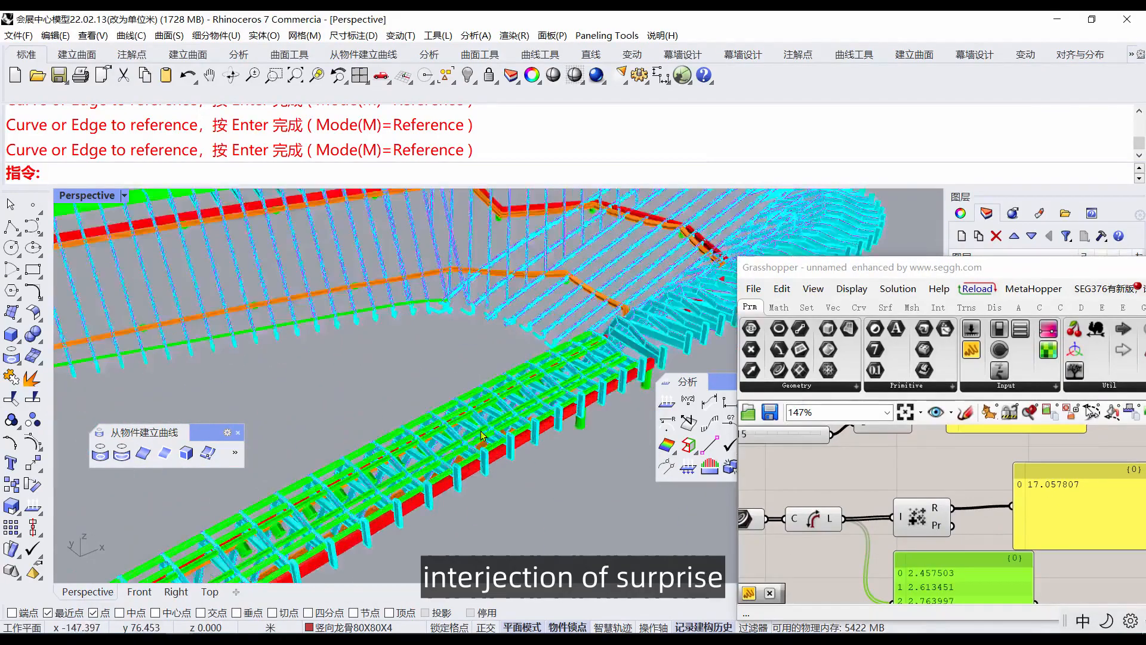
scroll(473, 384, down, 8)
right_drag(374, 412, 499, 424)
scroll(274, 358, down, 4)
right_drag(458, 382, 500, 356)
scroll(500, 356, up, 5)
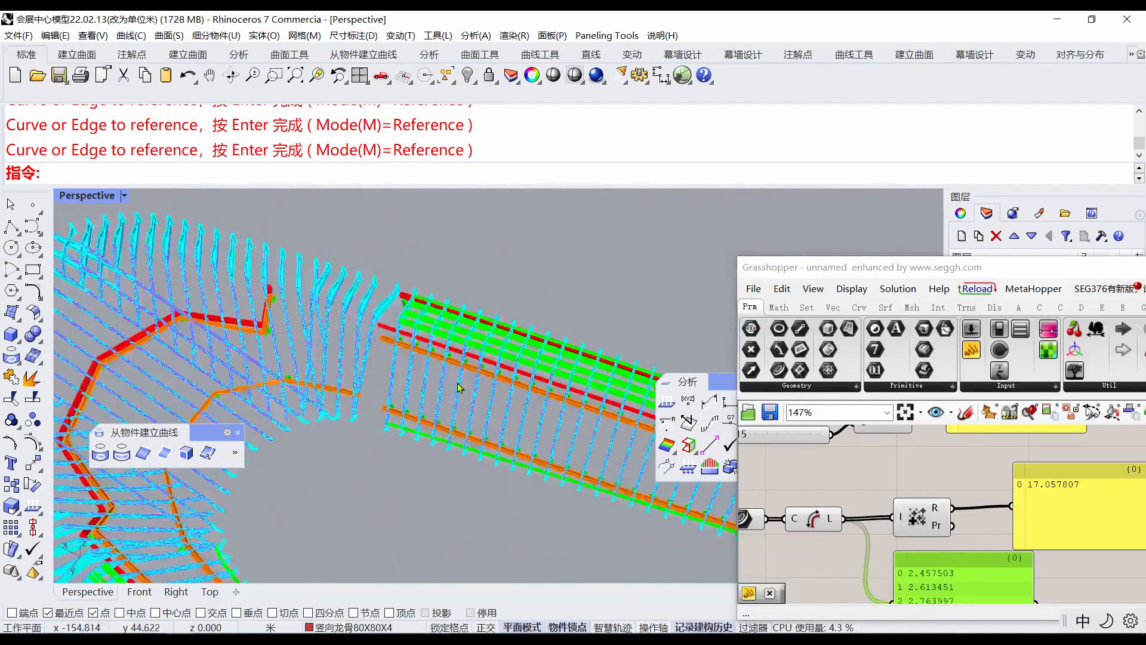
scroll(513, 354, down, 2)
scroll(526, 350, up, 4)
scroll(526, 350, up, 3)
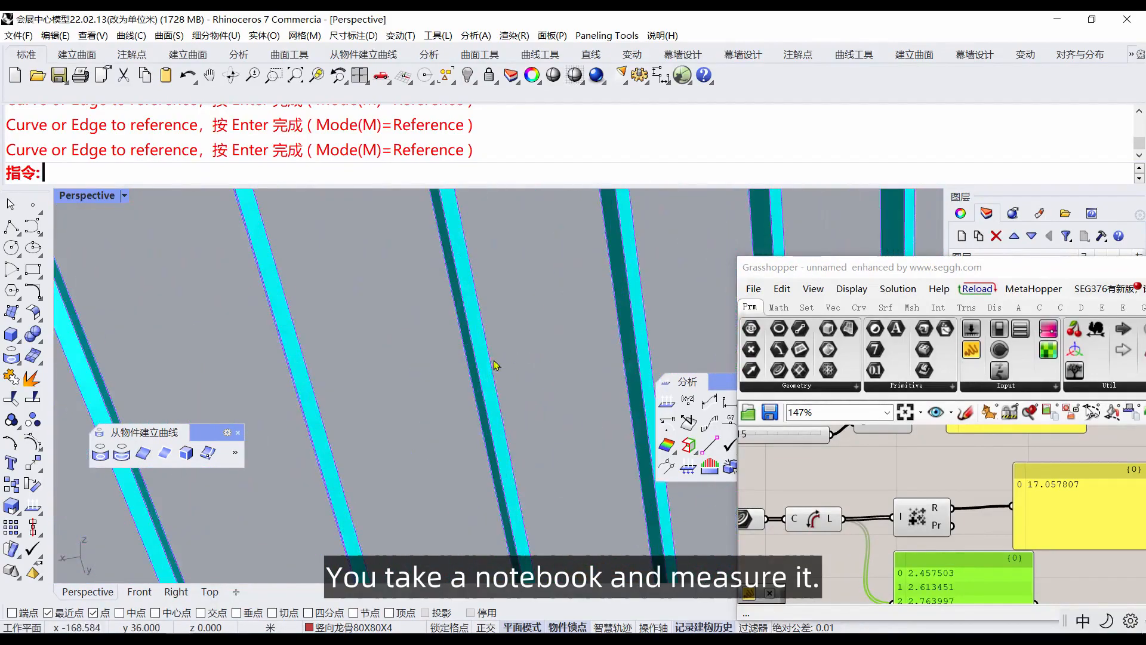
Step: Review the Grasshopper multiplication and Mass Addition setups and the panel of individual lengths
right_drag(830, 479, 886, 536)
scroll(919, 472, down, 2)
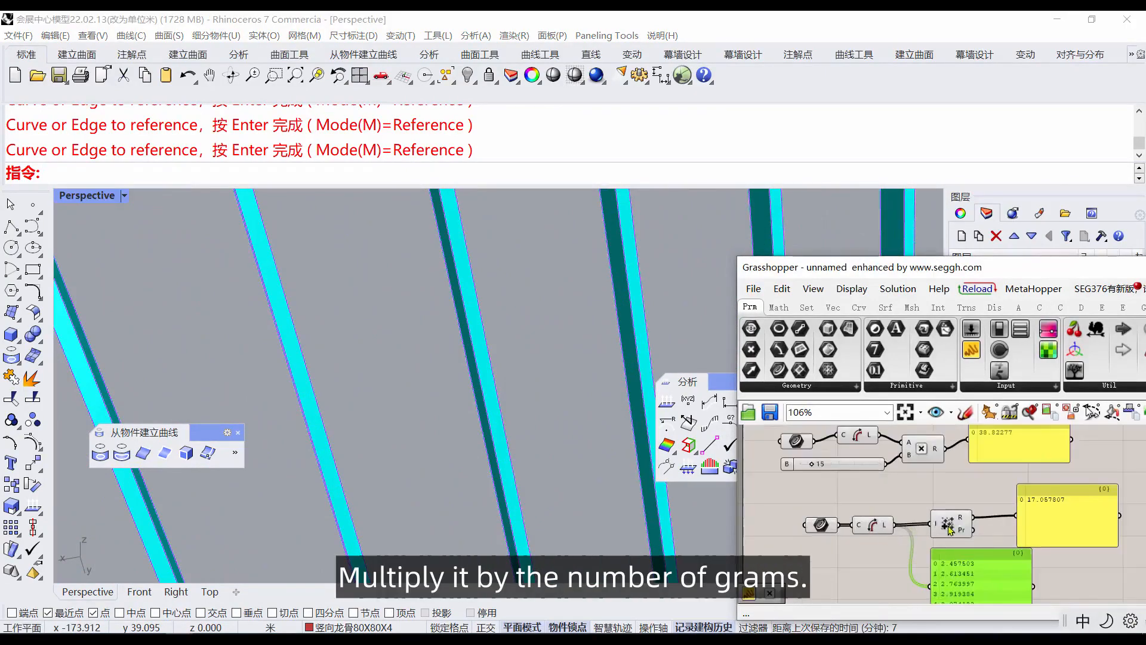
right_drag(961, 589, 952, 504)
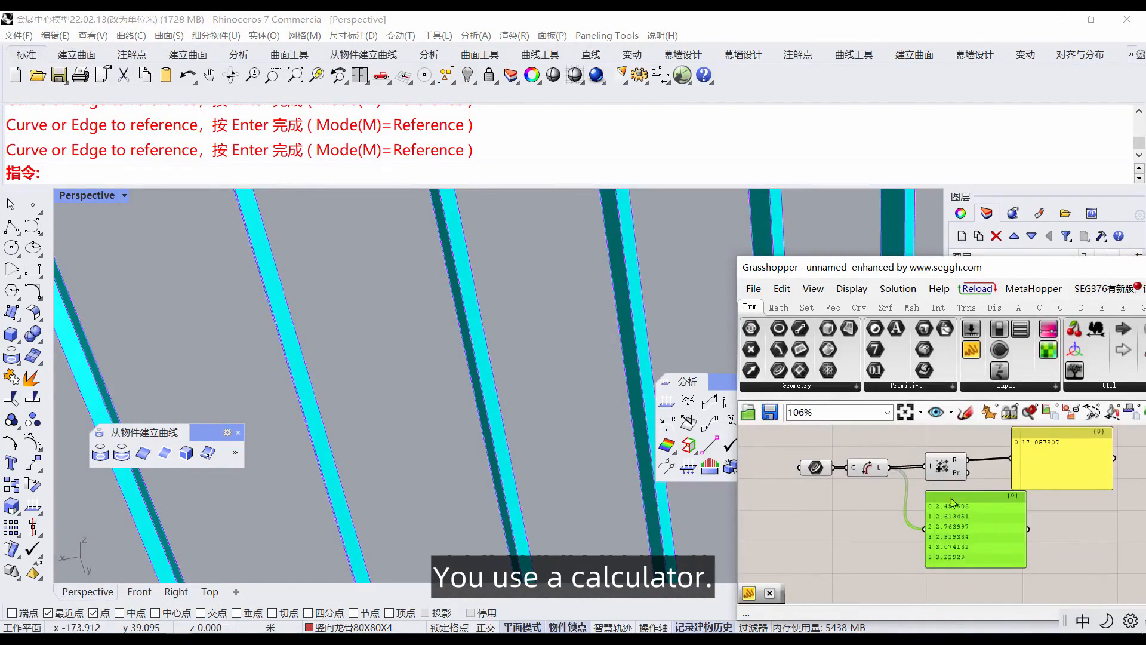
scroll(947, 540, up, 3)
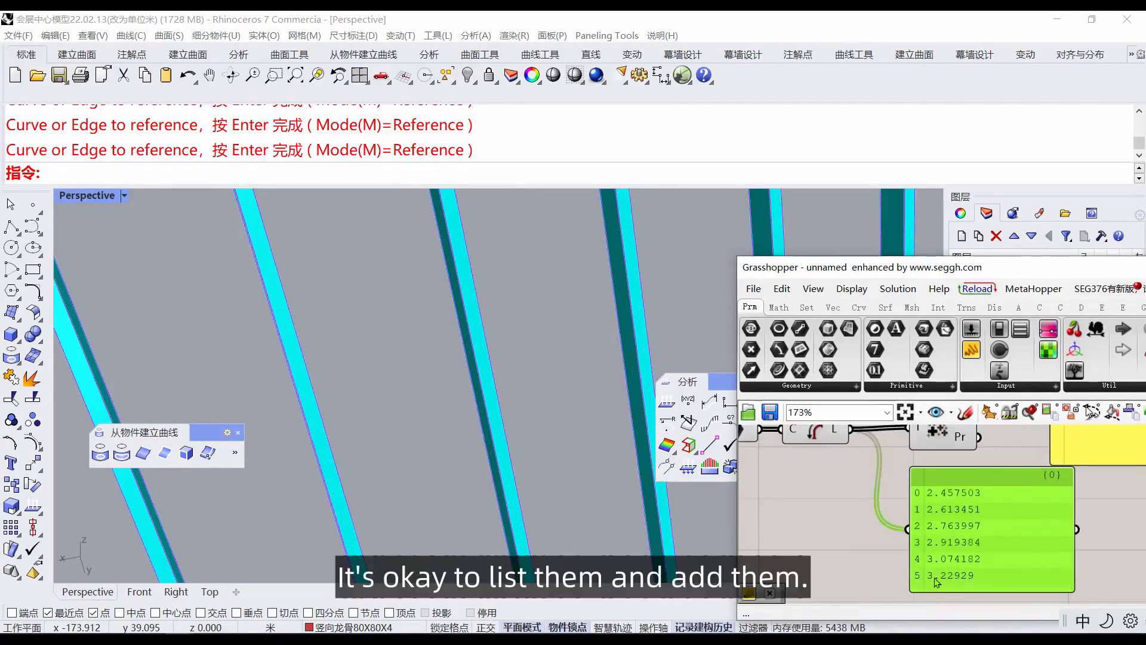
Step: Examine the red, cyan and green keels of the large curved roof for differing lengths
scroll(488, 431, down, 10)
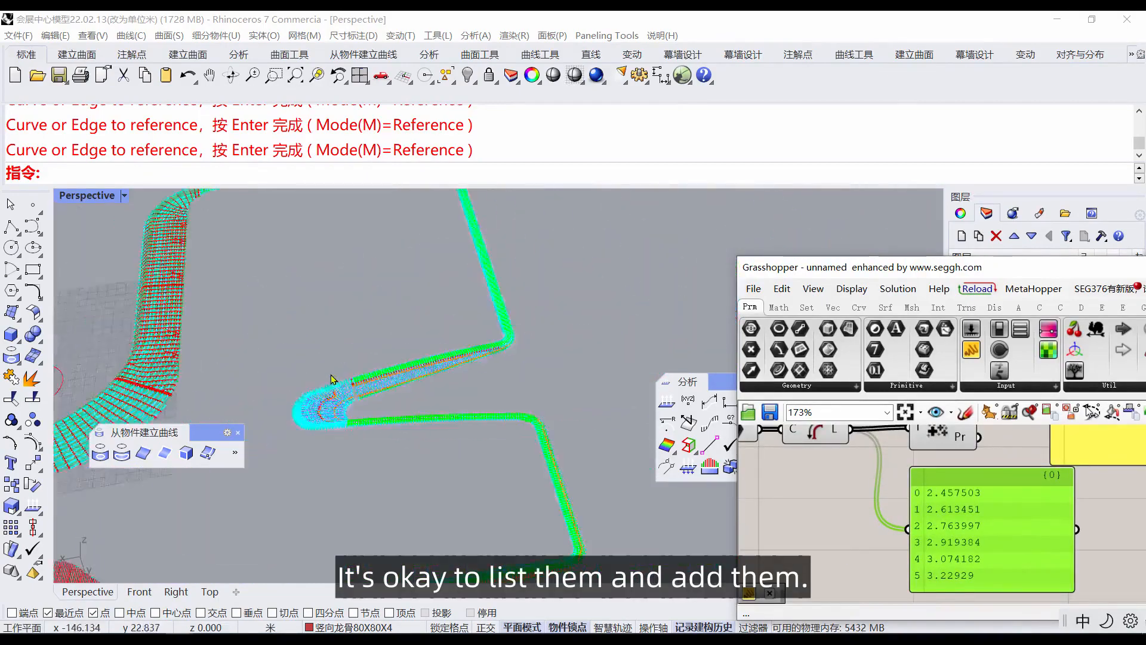
scroll(427, 304, up, 10)
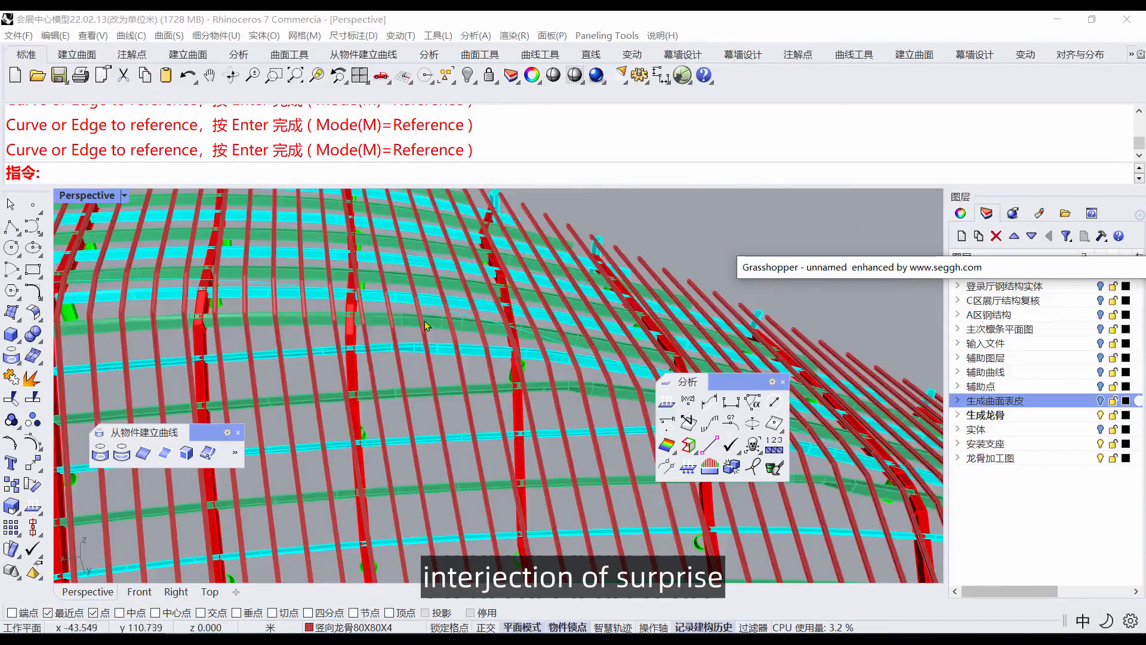
scroll(425, 323, down, 8)
right_drag(551, 337, 389, 296)
scroll(511, 322, down, 3)
right_drag(528, 332, 381, 378)
scroll(388, 347, up, 8)
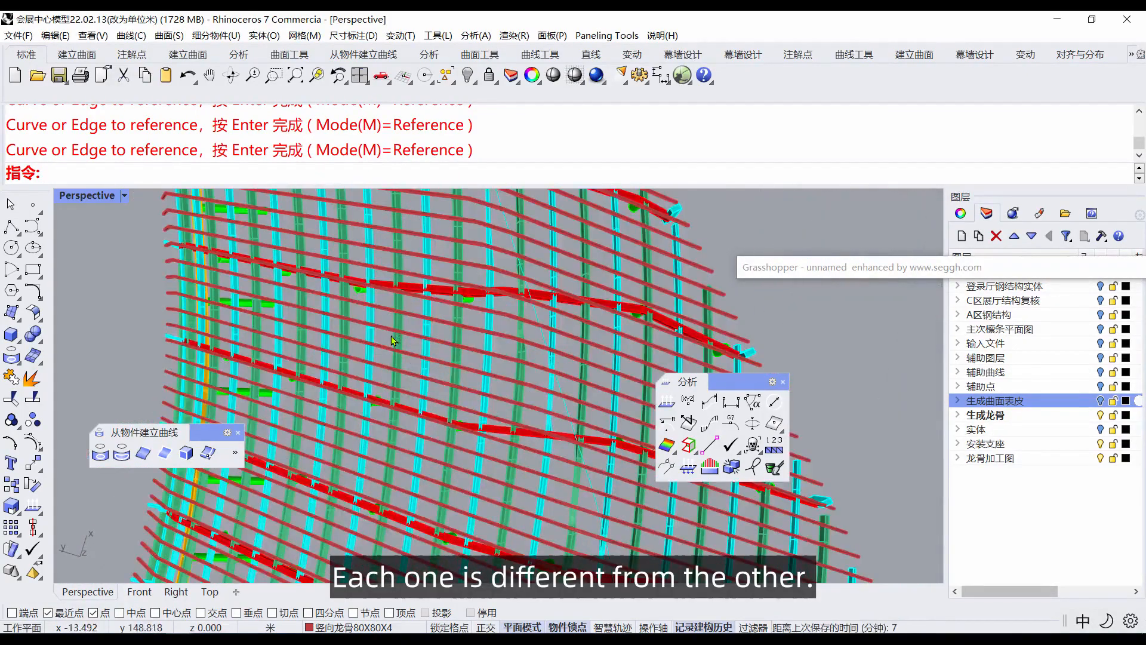
scroll(406, 367, down, 5)
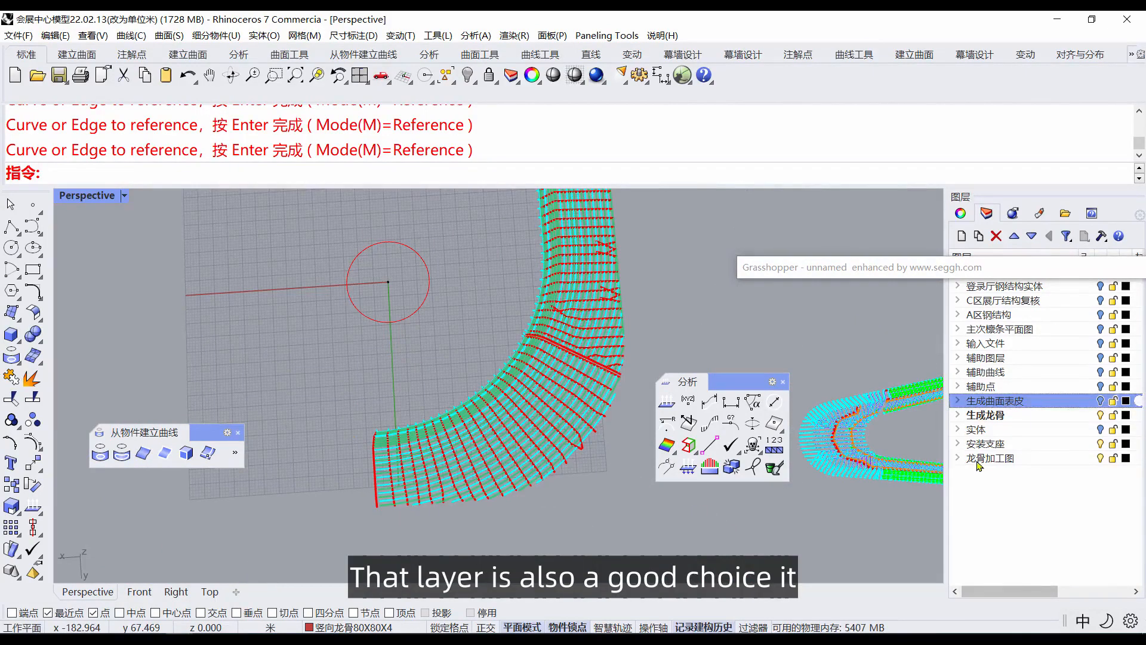
Step: Create three new layers at the end of the layer list
click(961, 236)
click(962, 236)
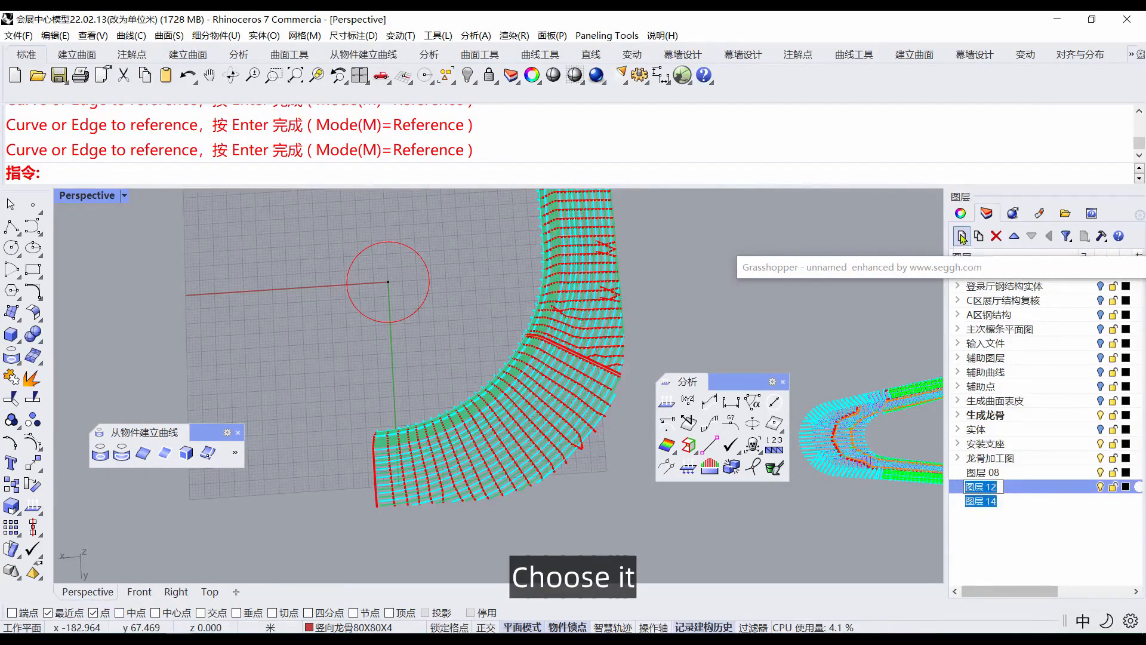
click(961, 236)
right_drag(423, 508, 502, 507)
scroll(430, 471, up, 8)
right_drag(358, 459, 489, 453)
shift+right_drag(185, 477, 465, 416)
scroll(465, 416, down, 2)
scroll(465, 419, up, 6)
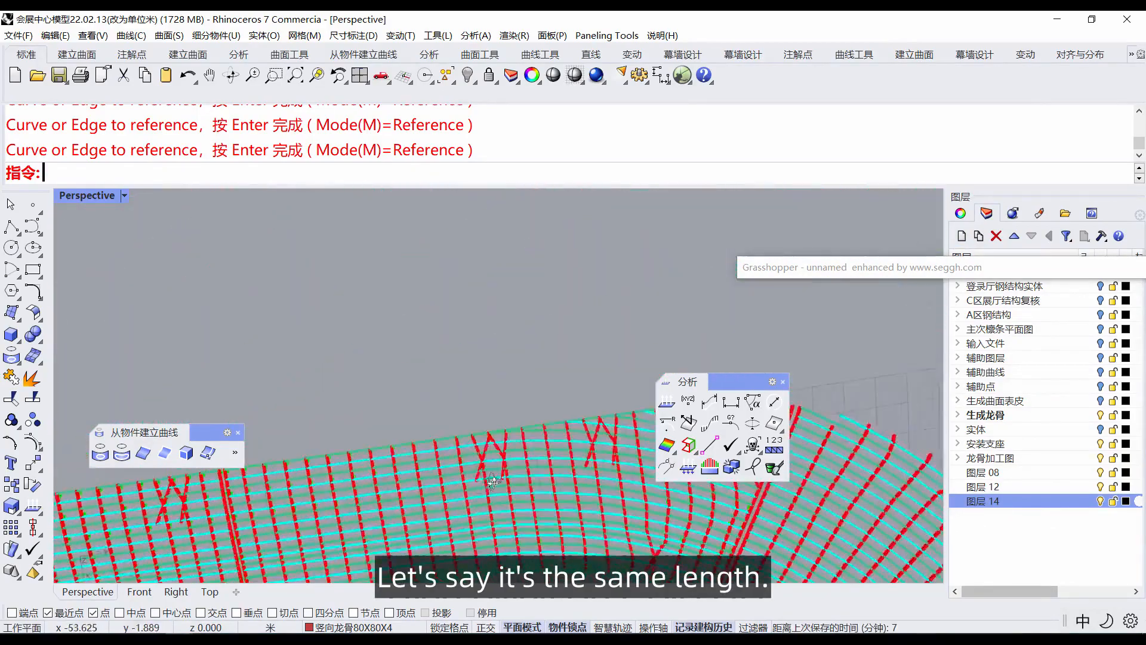
drag(534, 435, 525, 431)
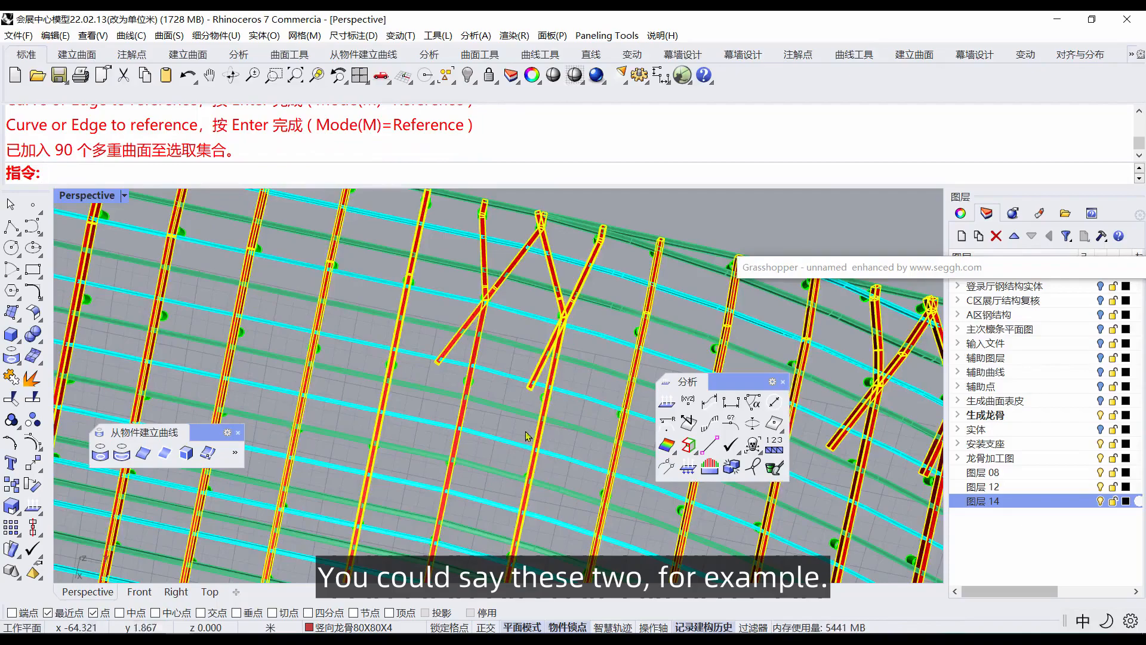
scroll(508, 429, down, 5)
key(Escape)
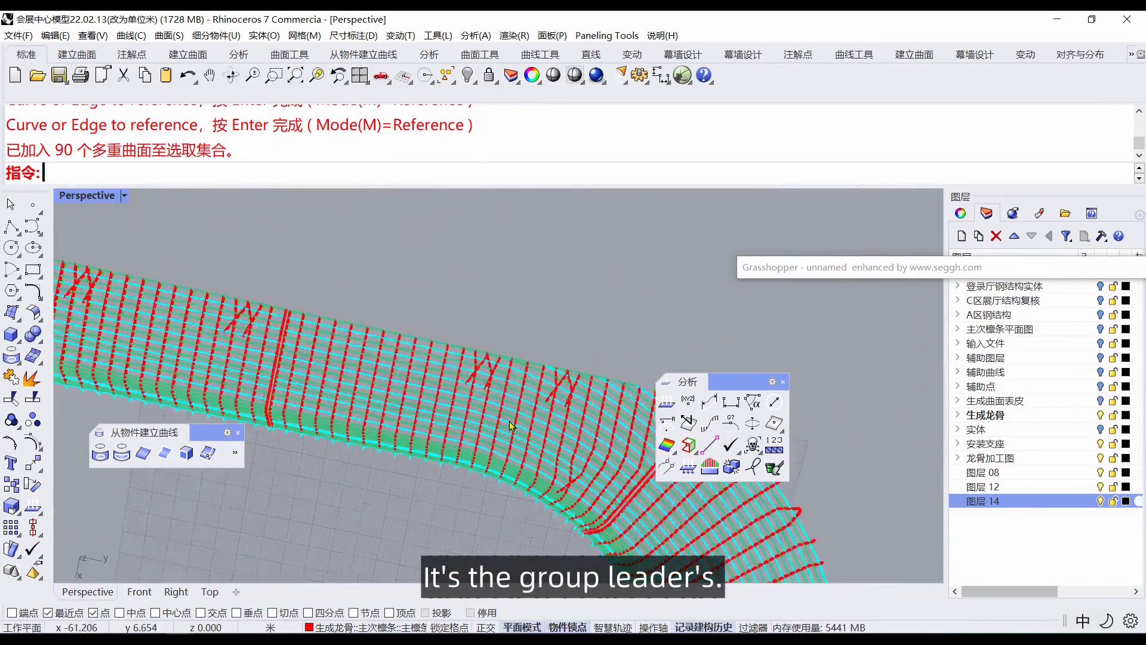
Step: Isolate the group of red main keels on the large curved roof and clear the selection
scroll(490, 409, up, 4)
click(492, 412)
click(469, 77)
click(531, 103)
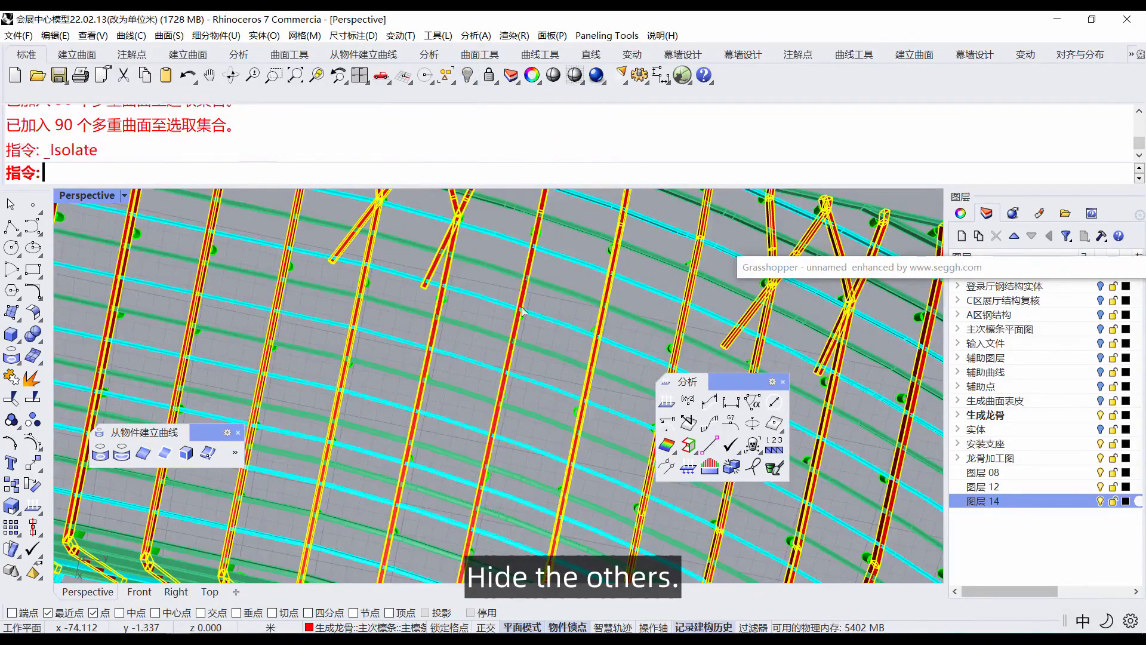
scroll(494, 389, down, 10)
scroll(494, 388, up, 8)
key(Escape)
scroll(525, 327, down, 5)
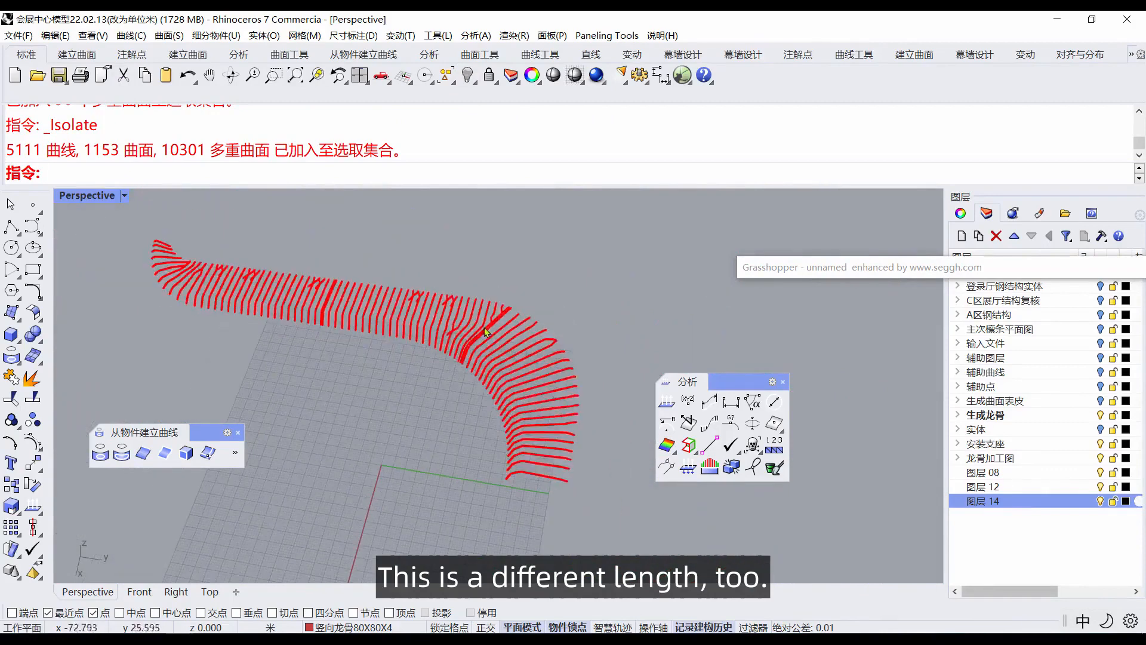
Step: Move the isolated group of main keels to layer 图层 14
click(488, 327)
right_click(998, 506)
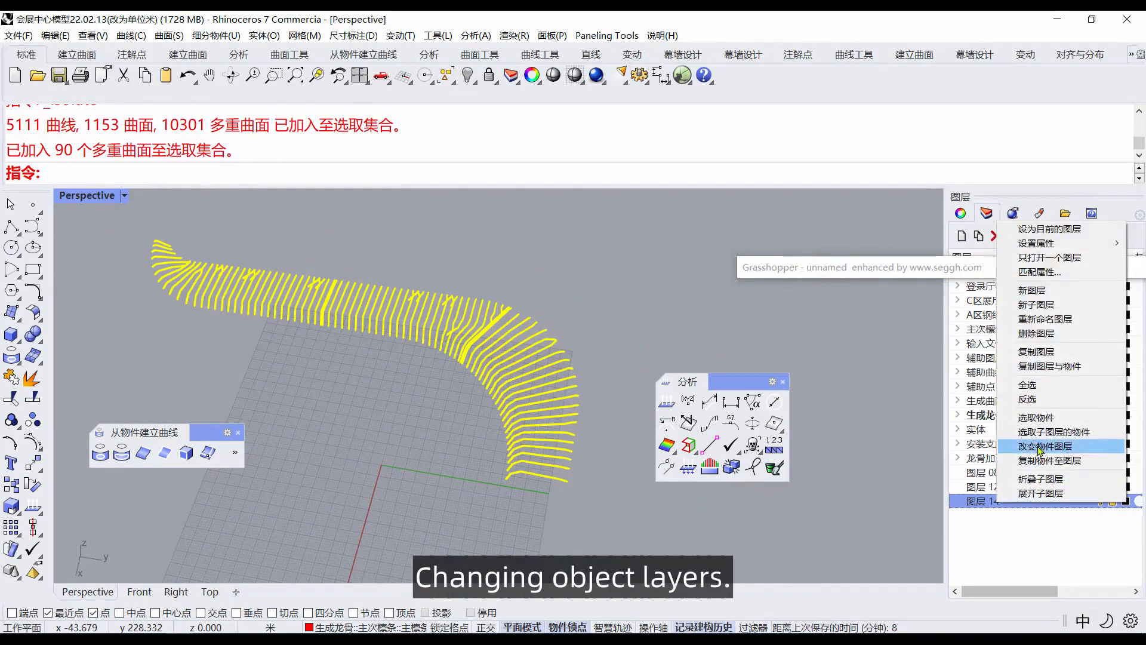
click(1039, 446)
Step: Show all hidden objects again and turn off layer 图层 14 to hide the main keels
click(1097, 505)
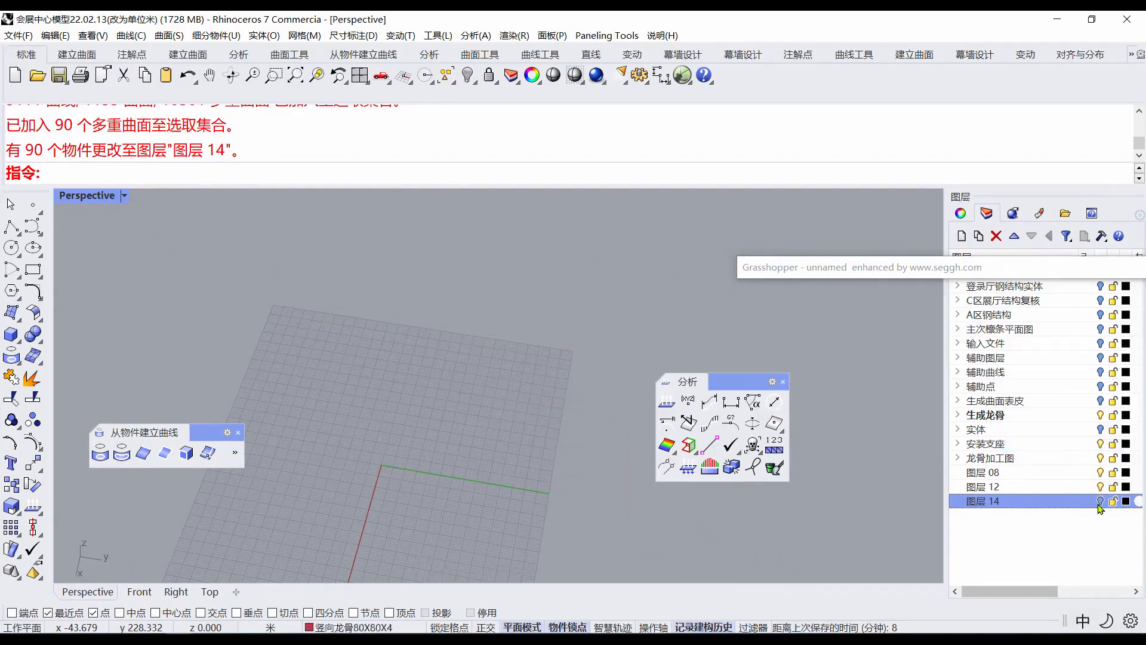
click(1097, 504)
click(467, 75)
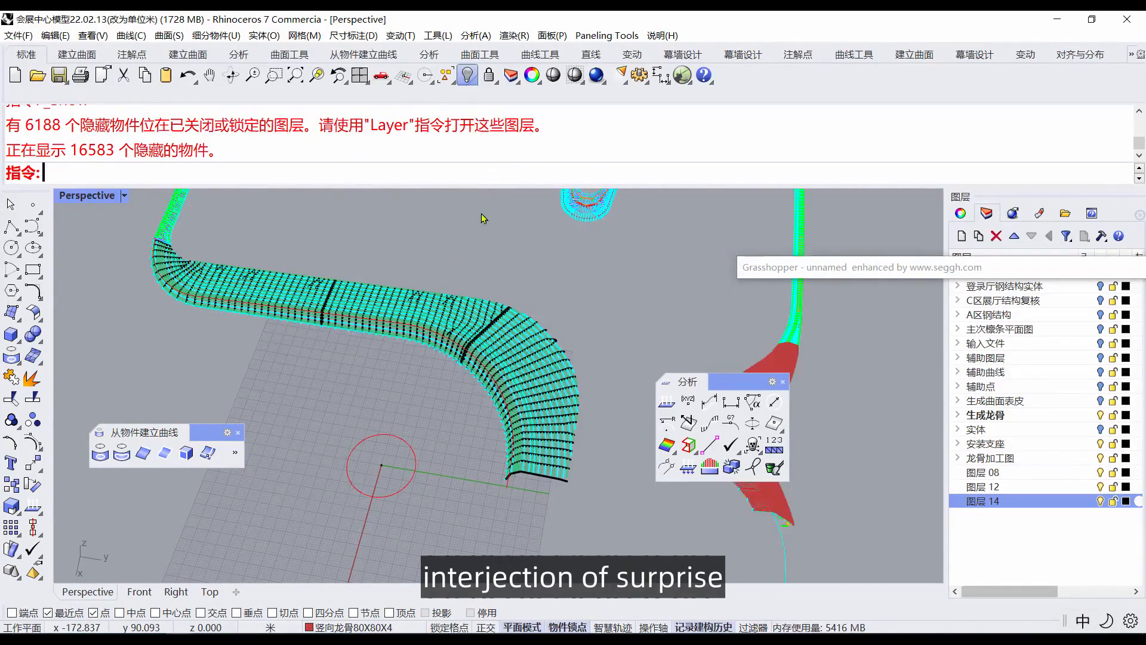
scroll(485, 326, up, 15)
click(1099, 501)
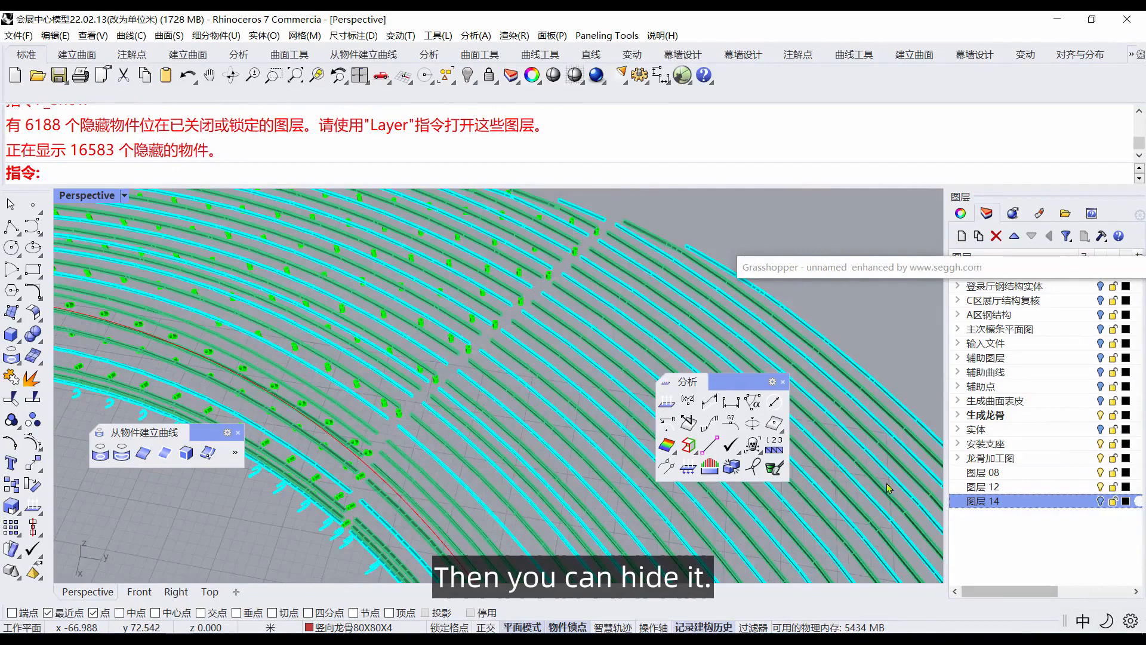
Step: Move the group of cyan secondary keels on the curved roof to layer 图层 12
click(553, 416)
right_click(996, 490)
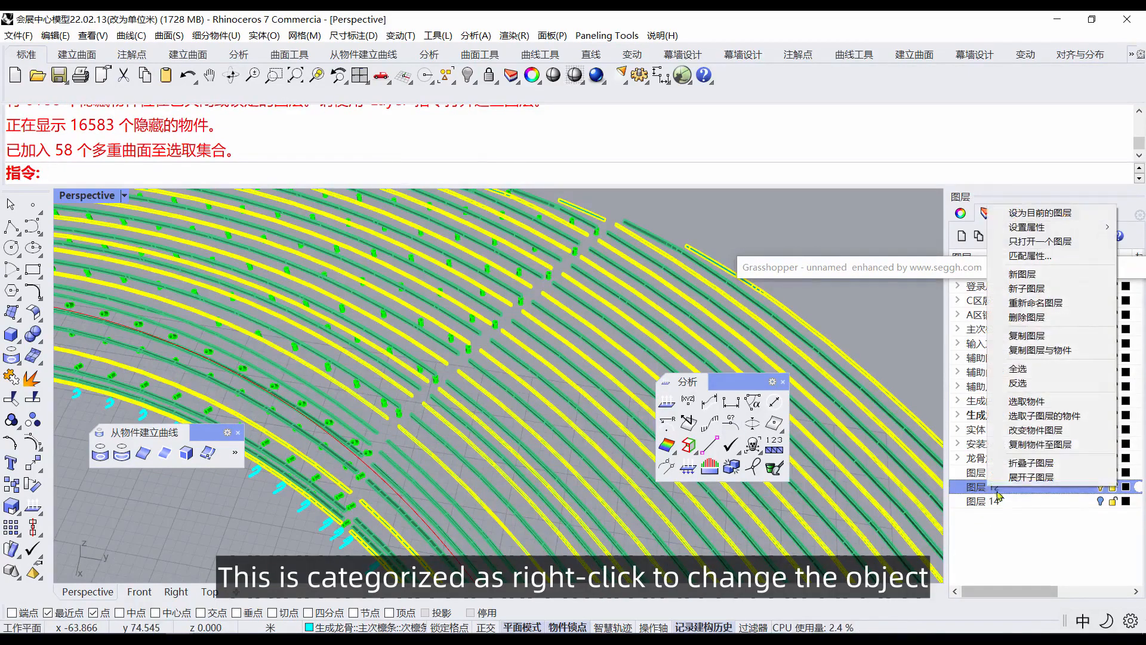
click(1016, 435)
Step: Toggle the visibility of layer 图层 12 to check the secondary keels, leaving the layer turned off
scroll(521, 460, down, 5)
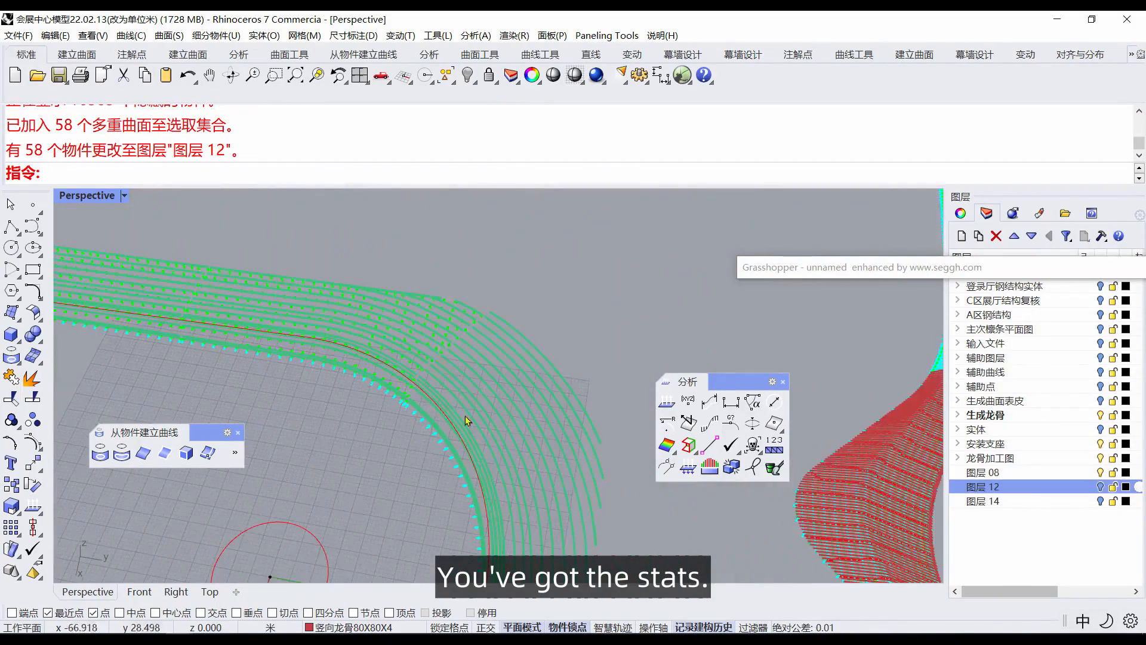
click(1100, 485)
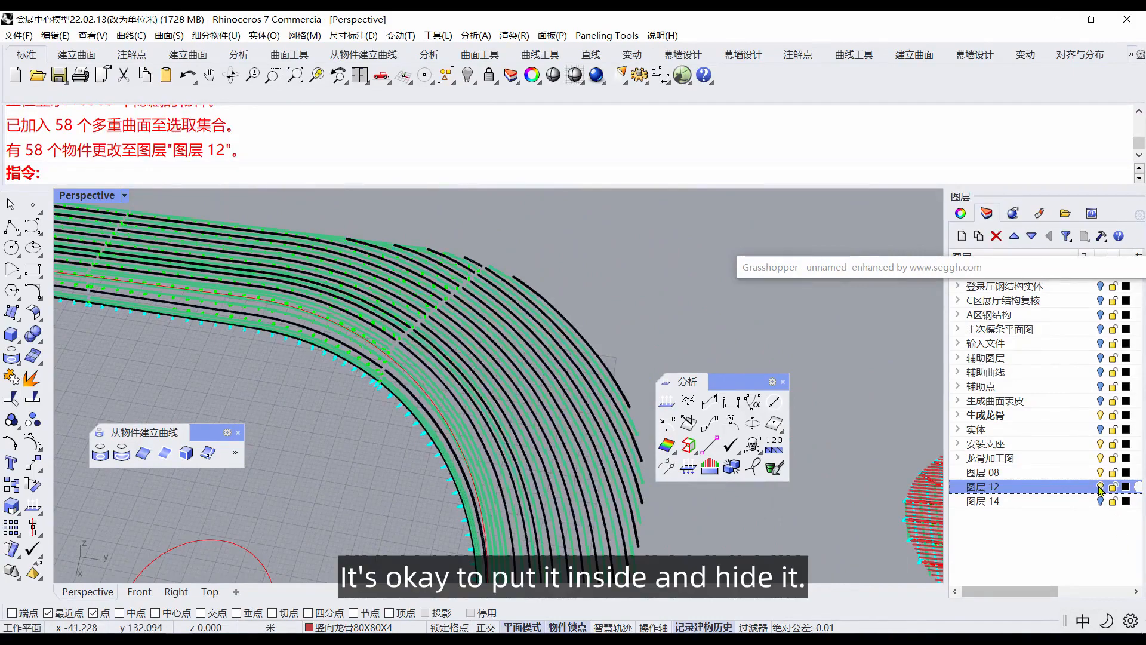
click(1099, 485)
scroll(472, 410, down, 3)
scroll(471, 410, down, 6)
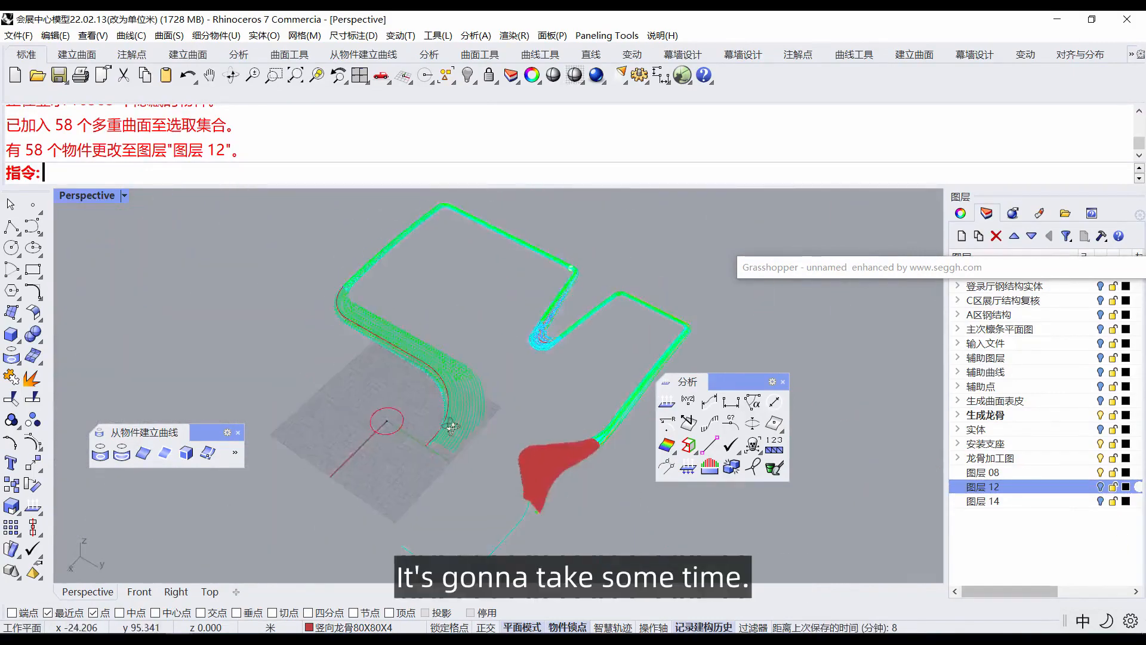